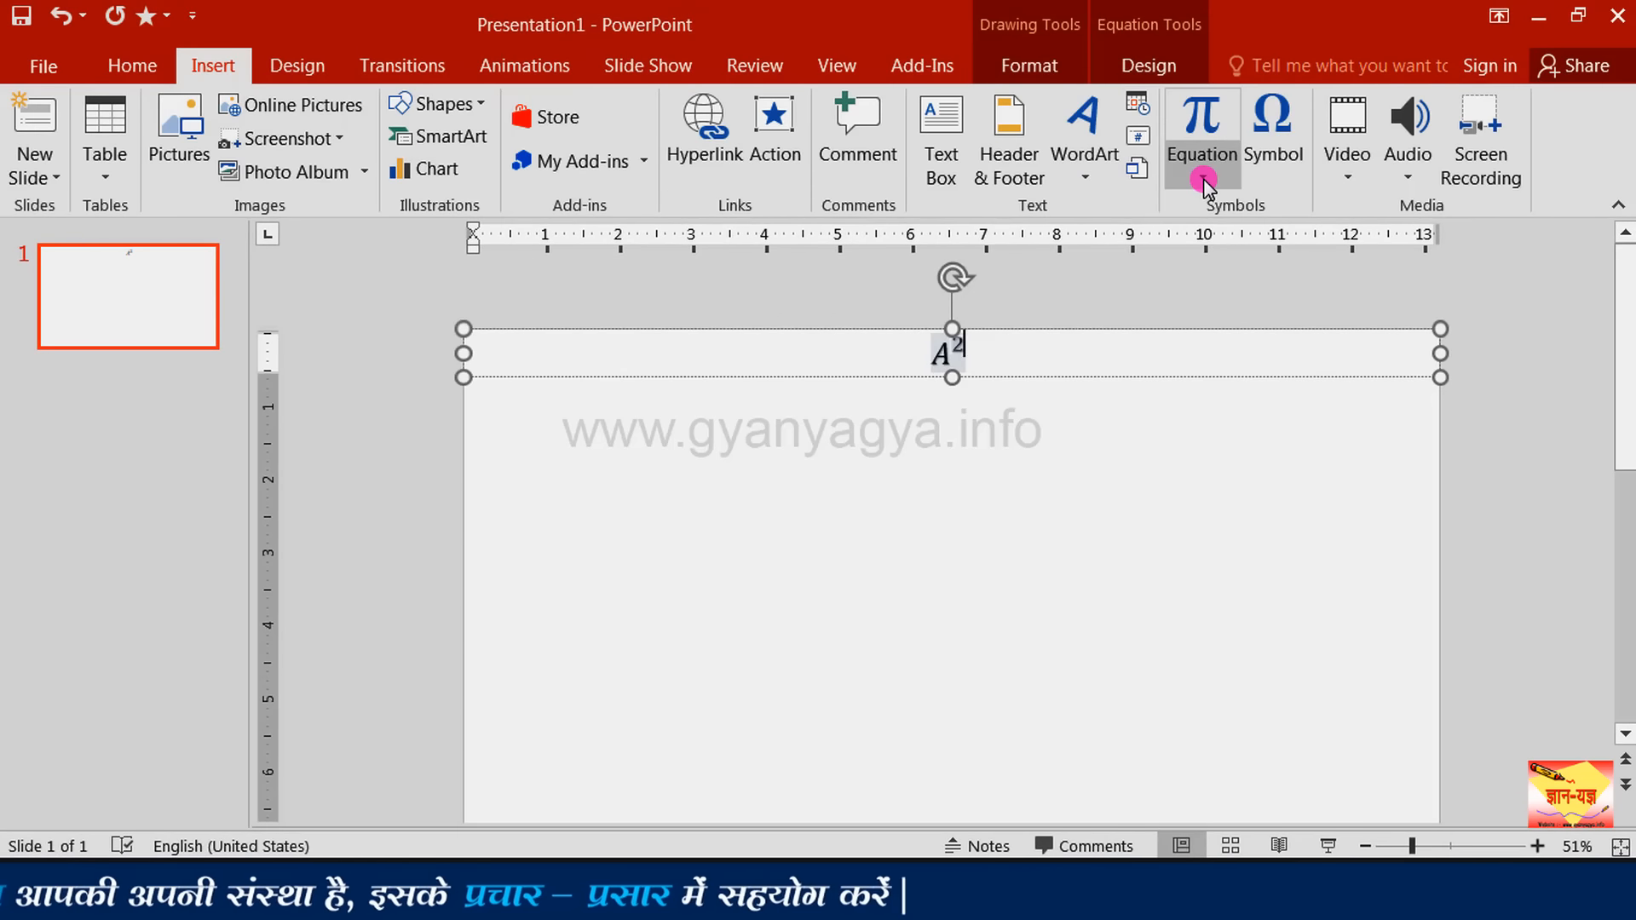
Insert a handwritten ink equation reading a² in place of the selected equation.
left_click(1201, 185)
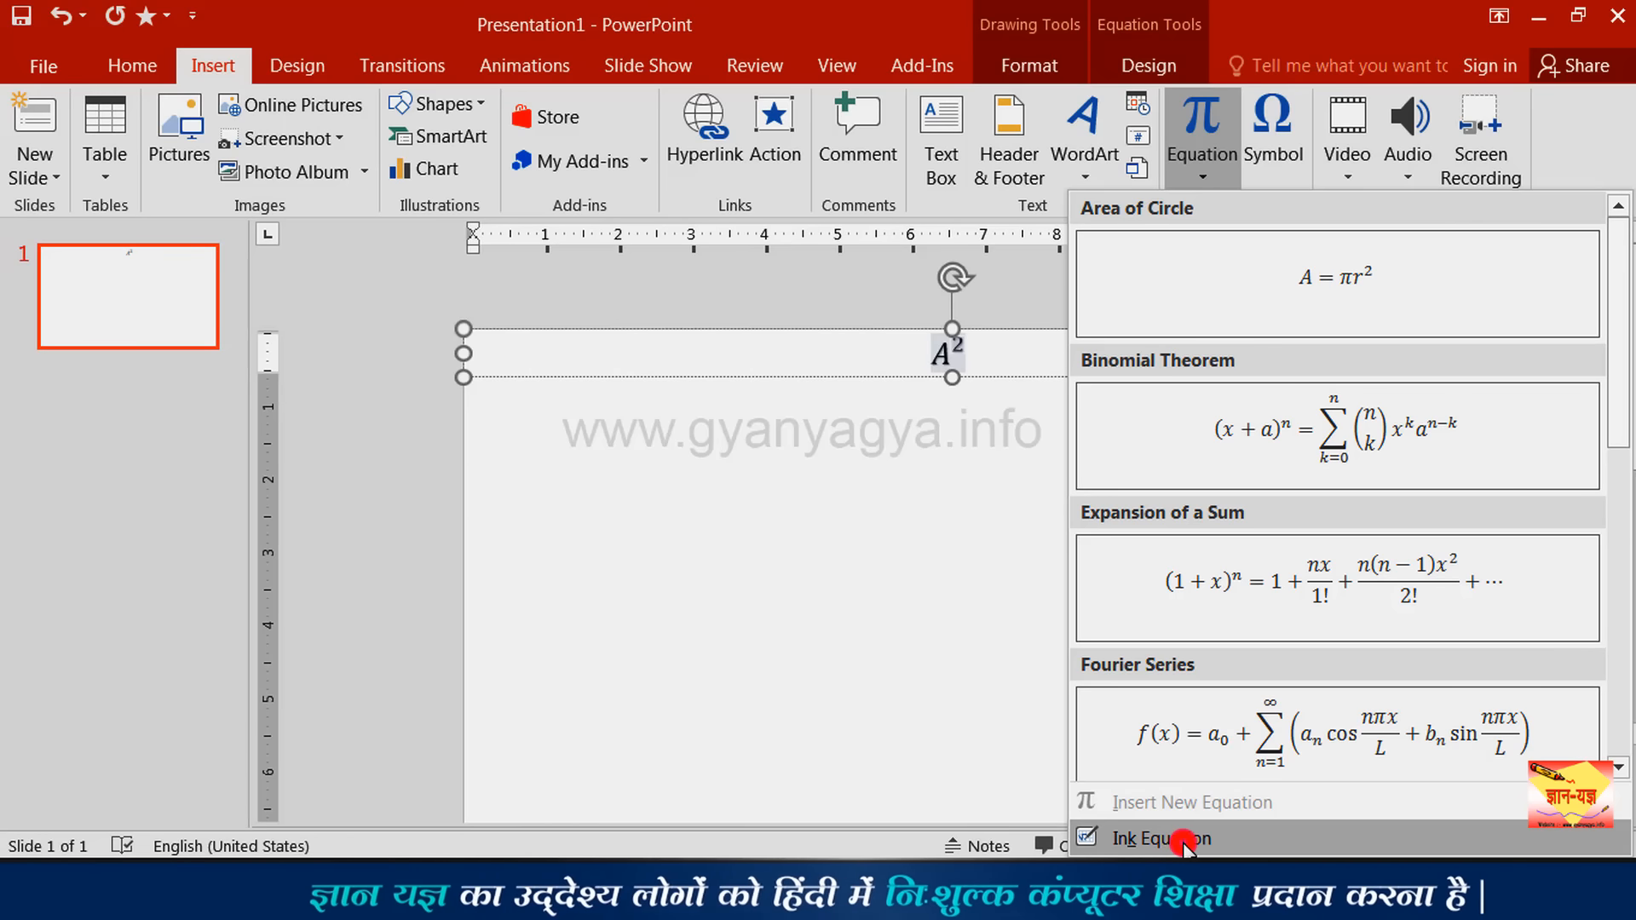
left_click(1184, 842)
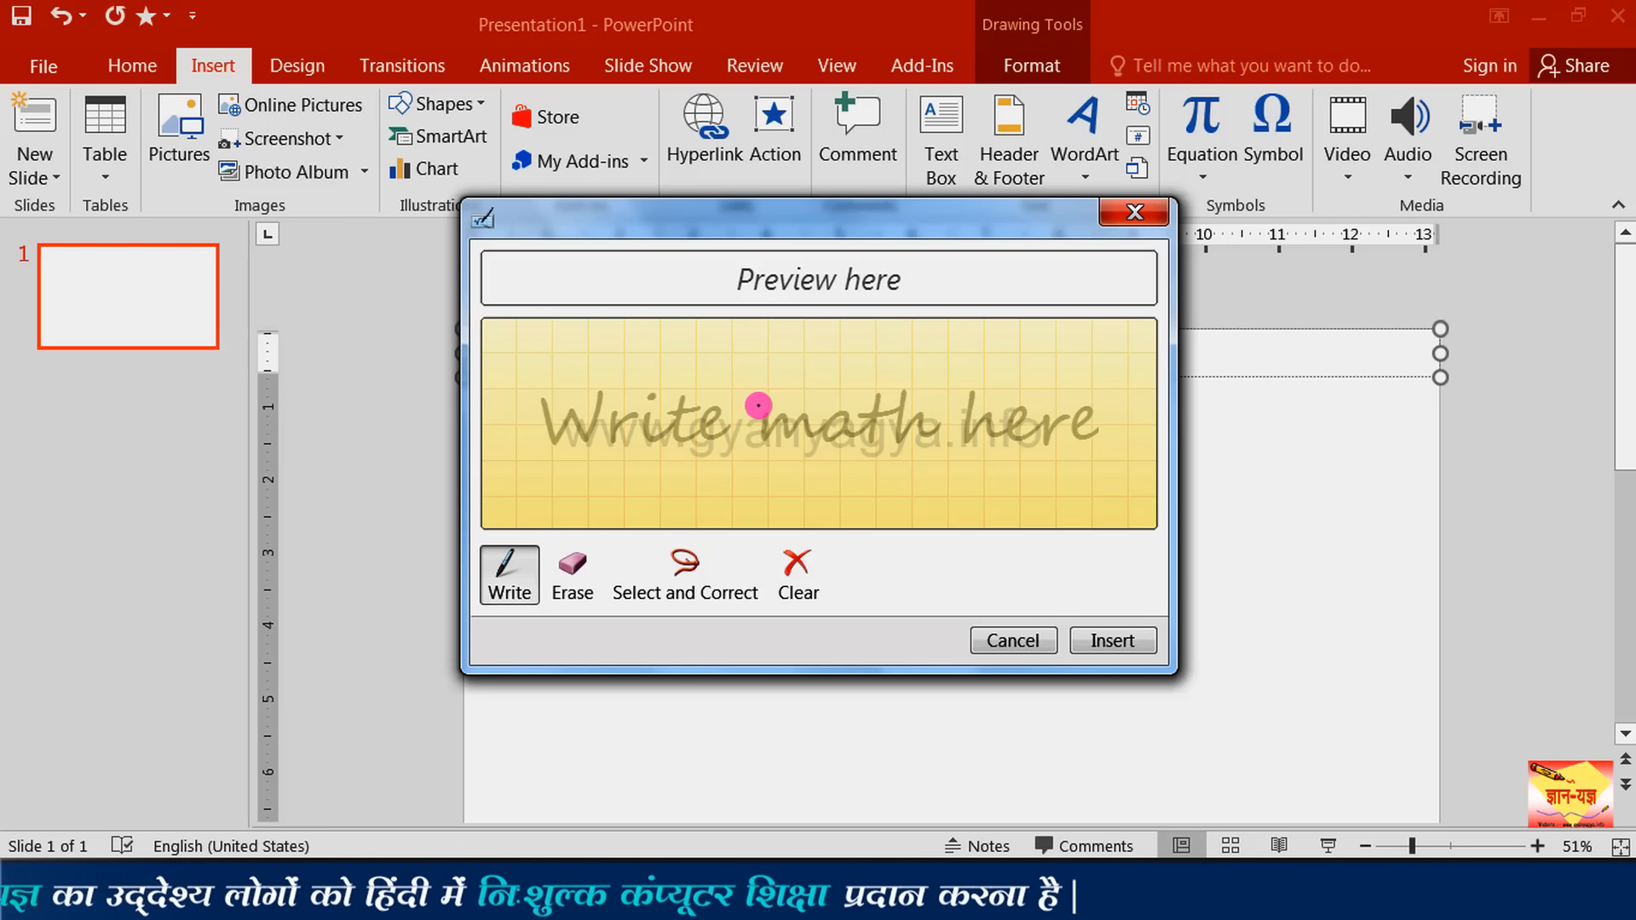
mouse_move(758, 406)
left_mouse_down()
mouse_move(749, 391)
mouse_move(709, 401)
mouse_move(734, 423)
mouse_move(759, 381)
mouse_move(756, 420)
mouse_move(772, 426)
left_mouse_up()
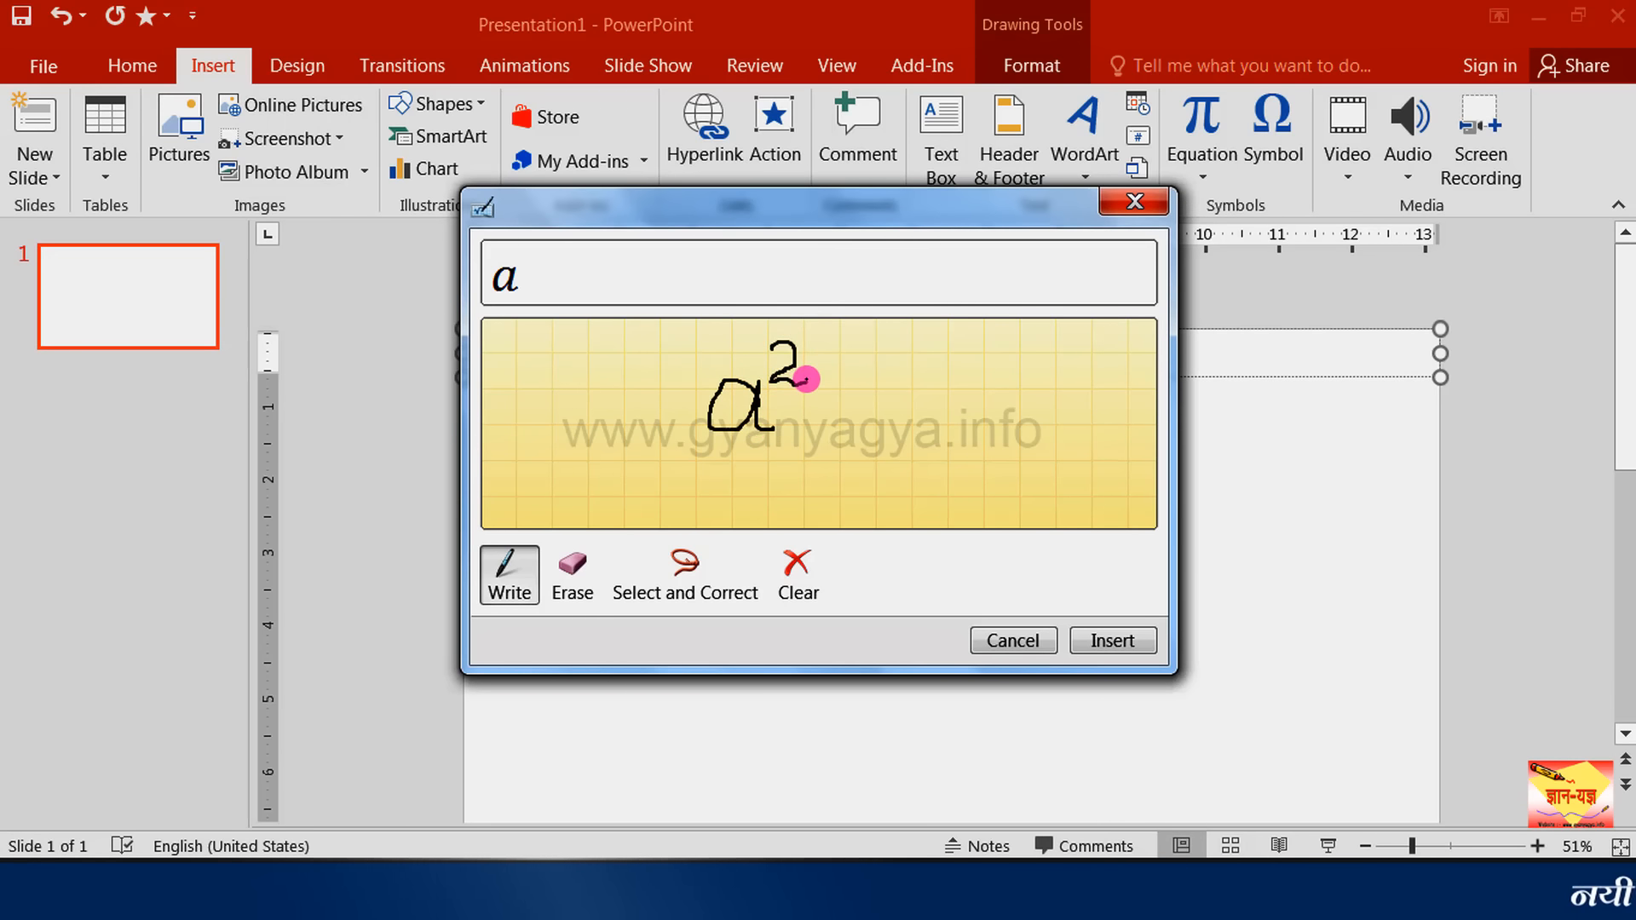
left_click(1109, 643)
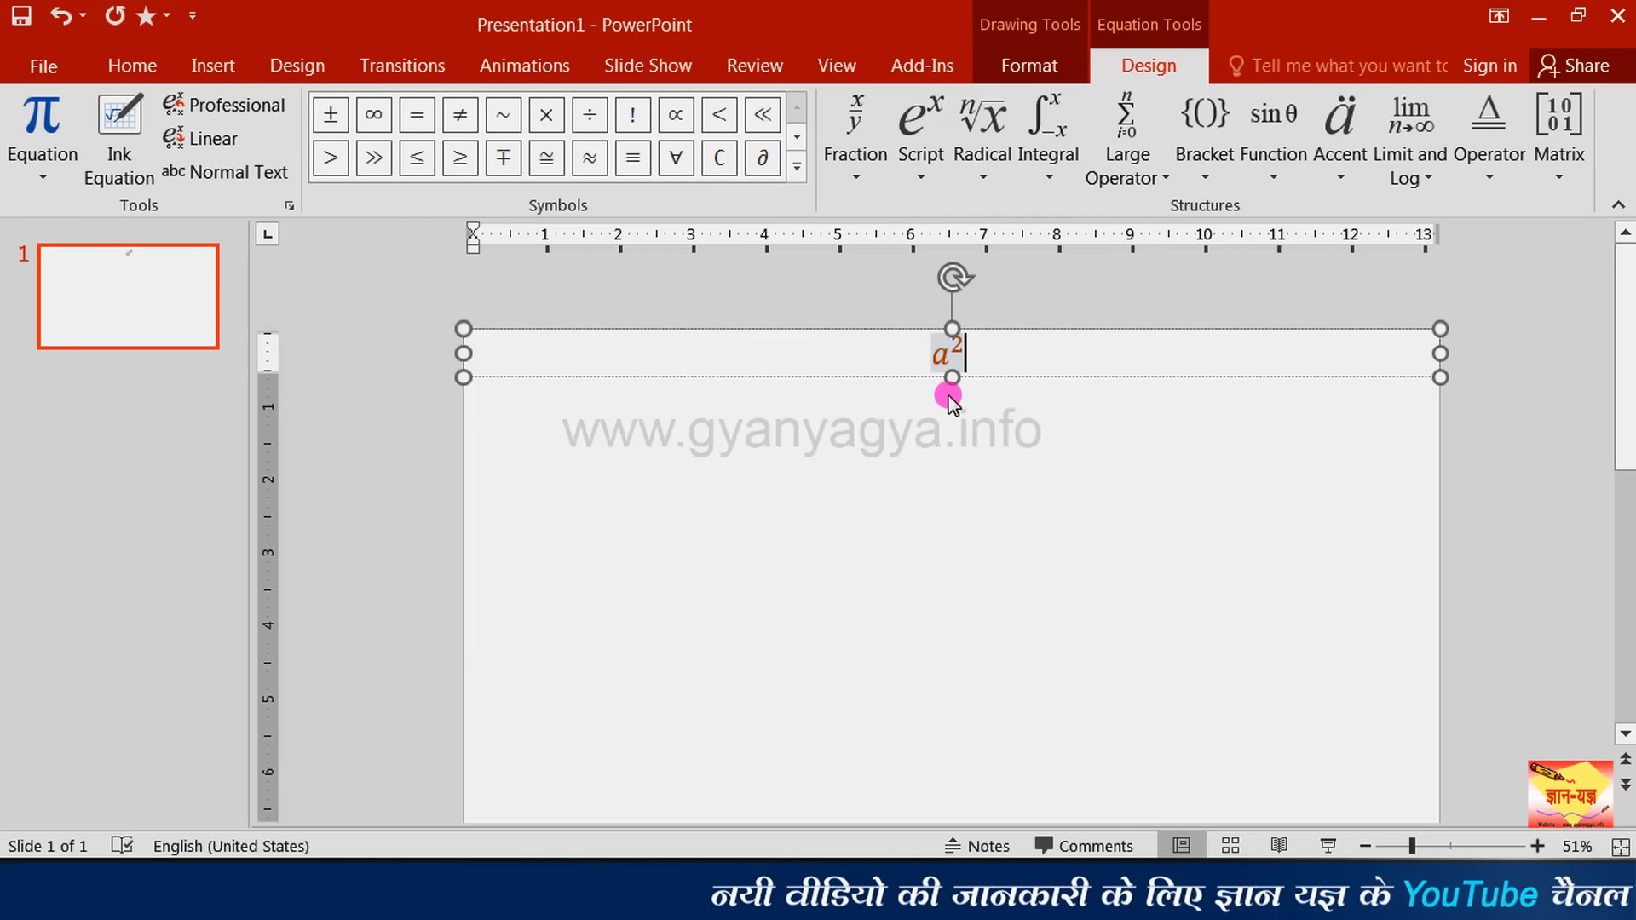
Change the font colour of the a² equation to black from the theme colours.
left_click(936, 356)
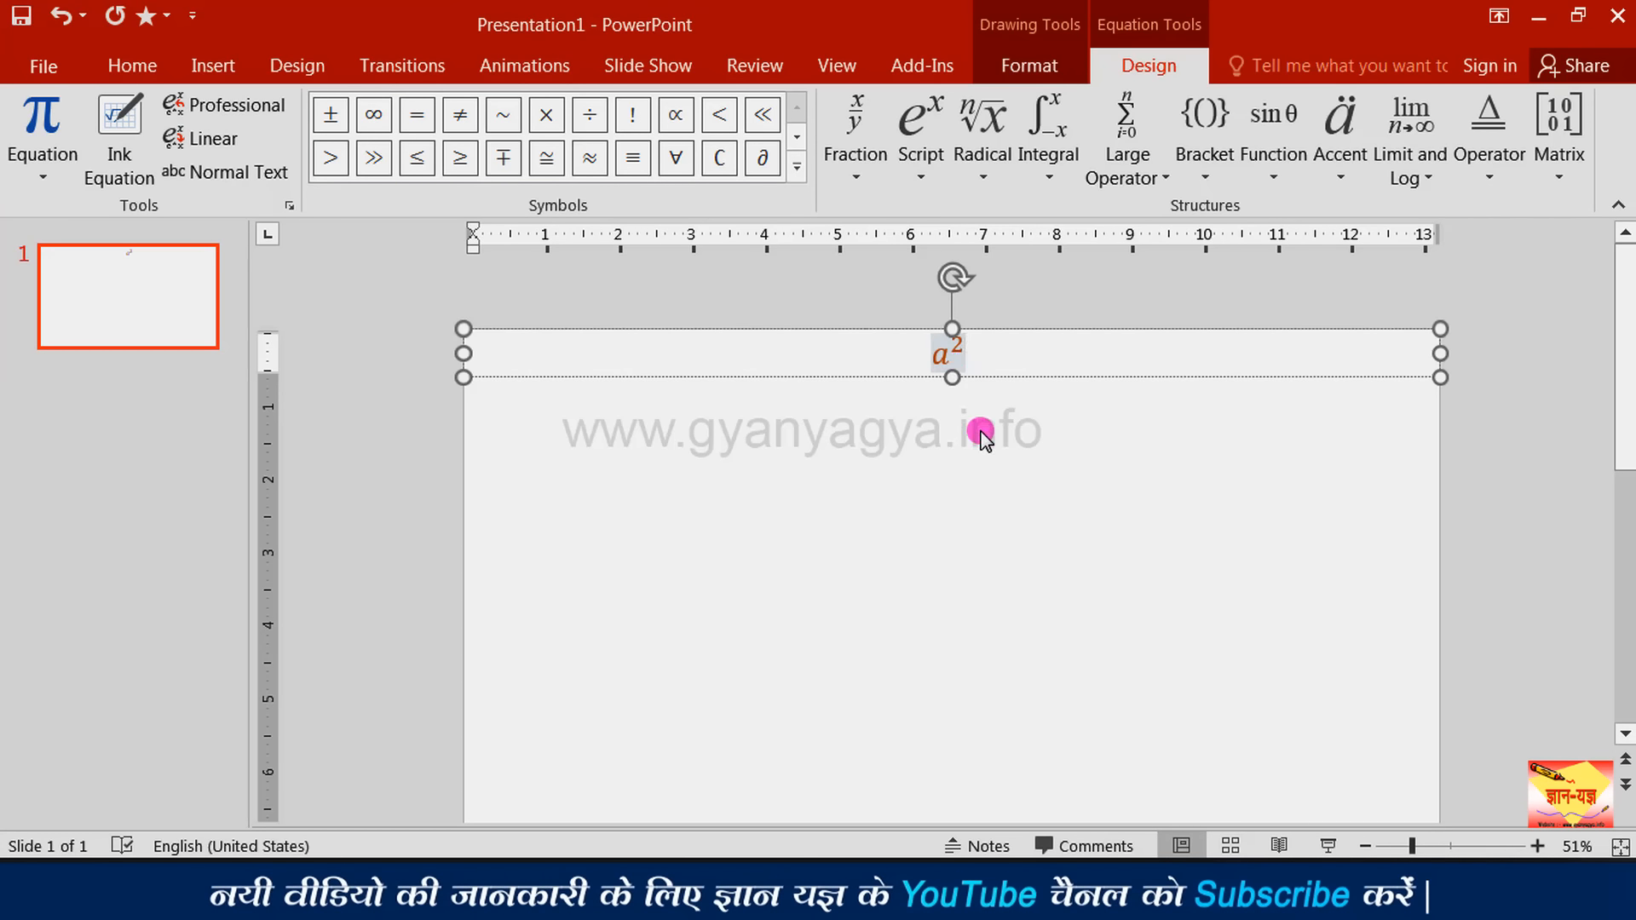
scroll(980, 460, "down", 2)
left_click(968, 281)
left_click(132, 66)
left_click(598, 161)
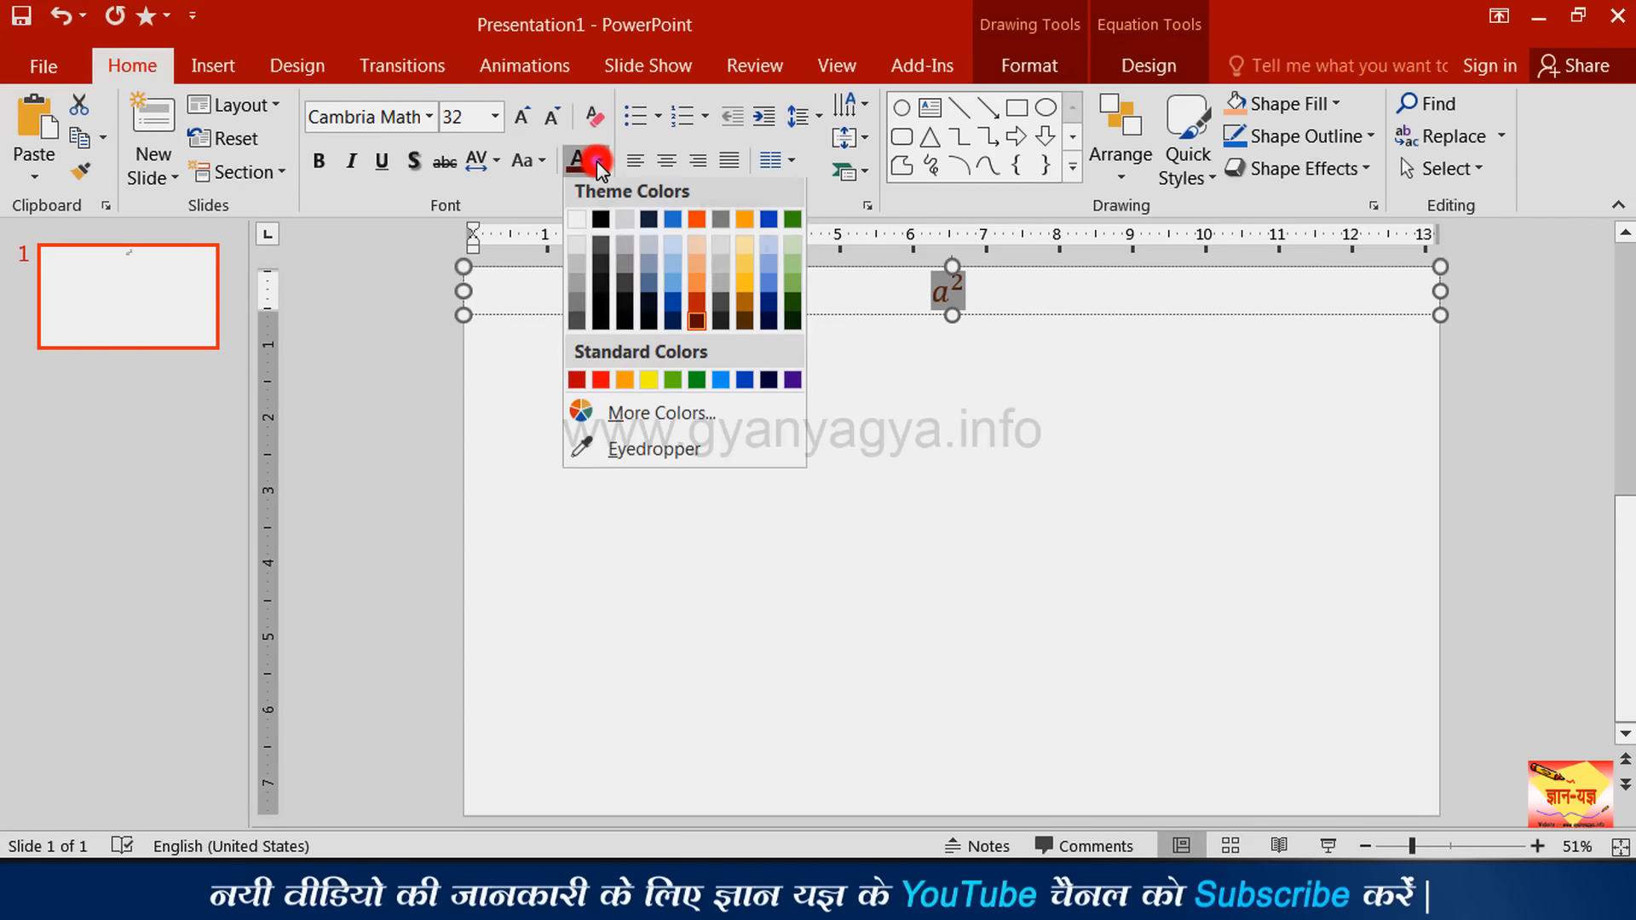
left_click(599, 219)
left_click(956, 326)
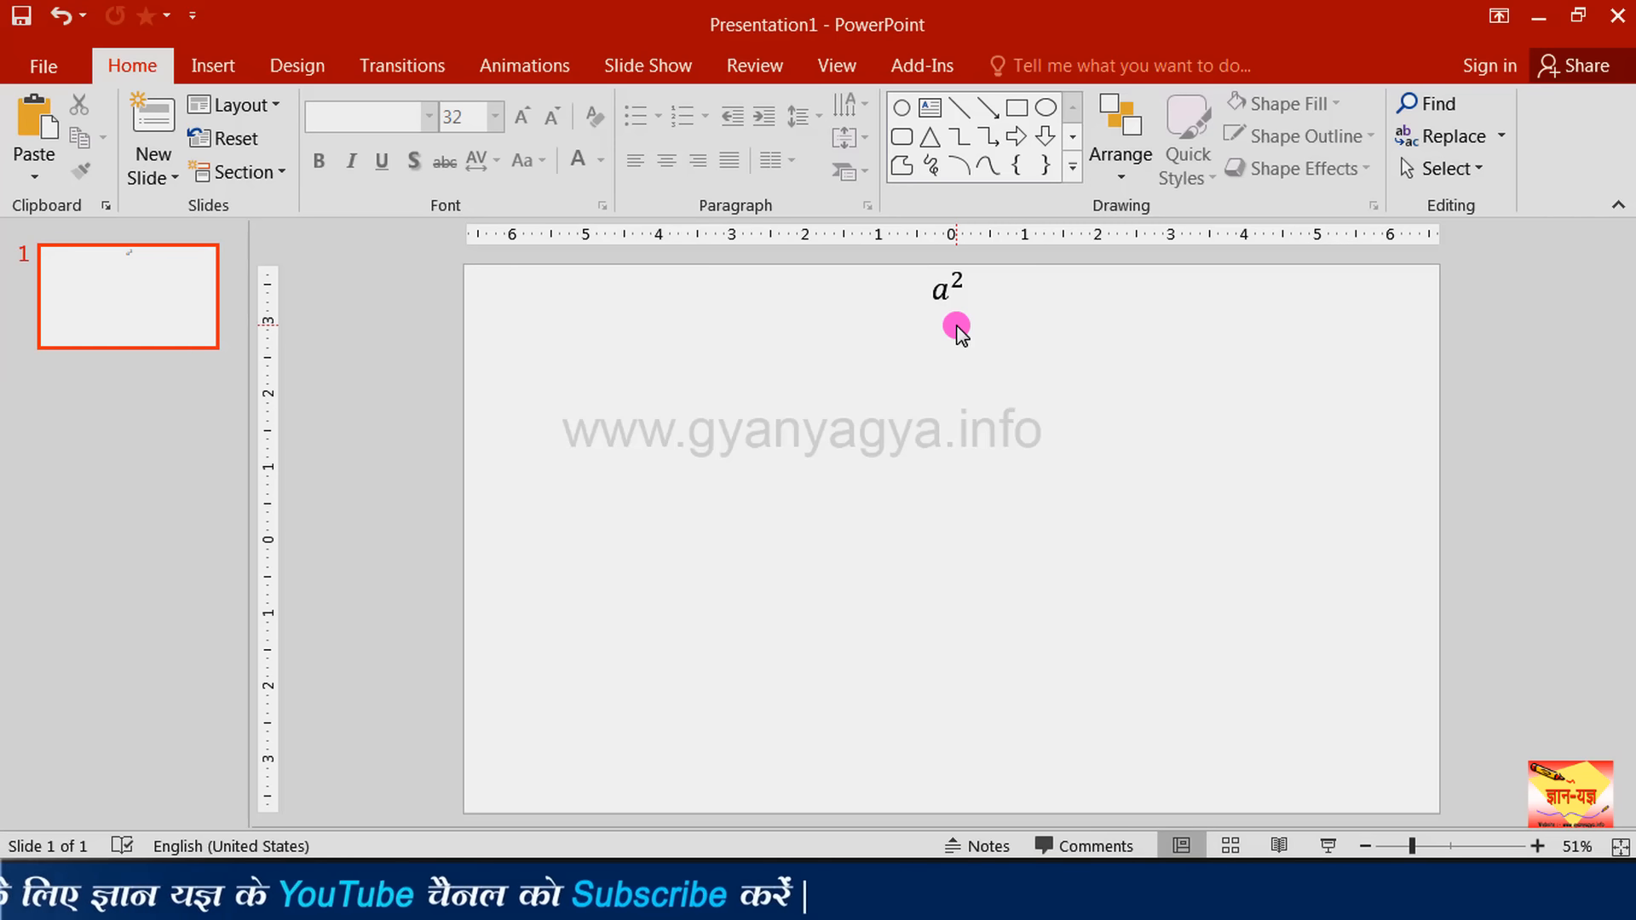
Delete the a² equation and enter the plain text "A2+B2=C2" in the same text box.
left_click(967, 275)
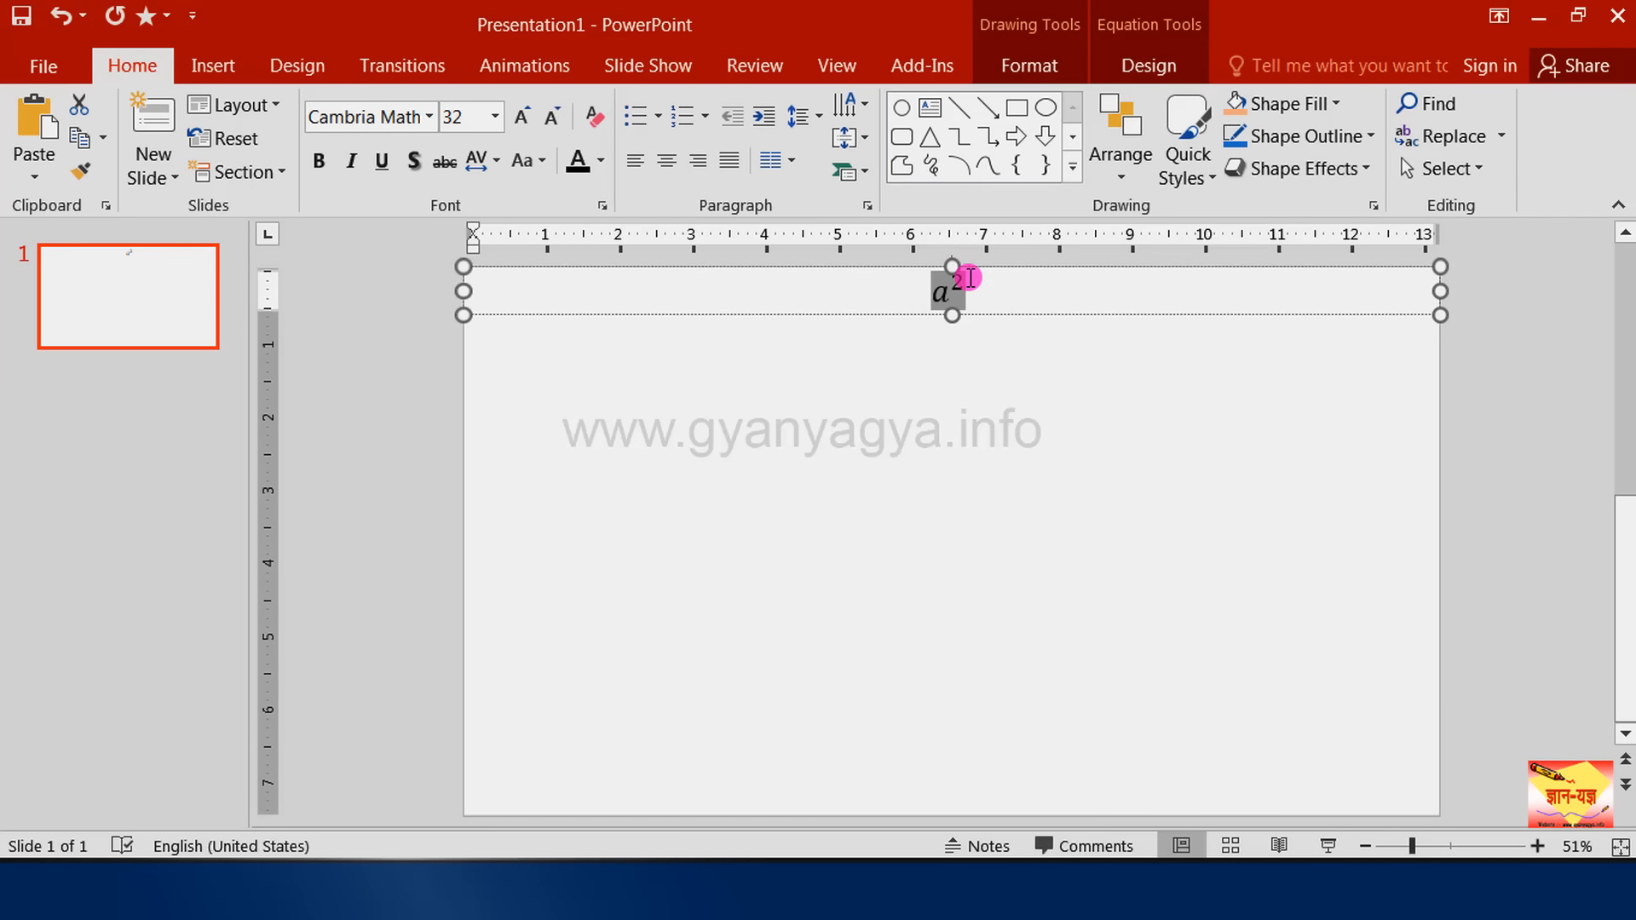
key("Delete")
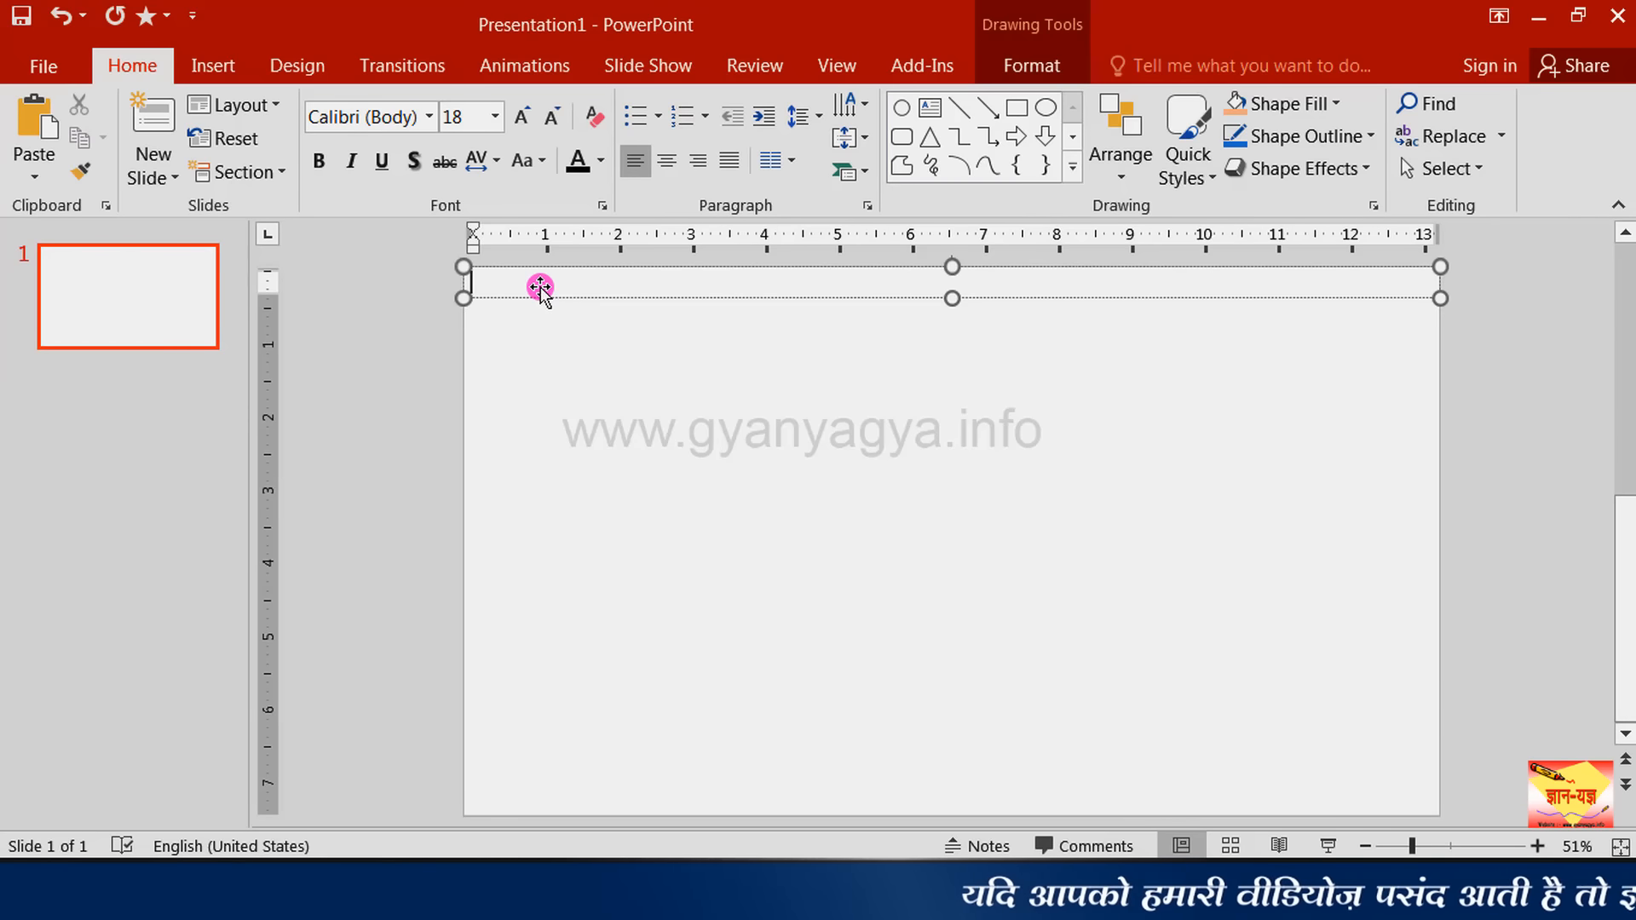
type("A2")
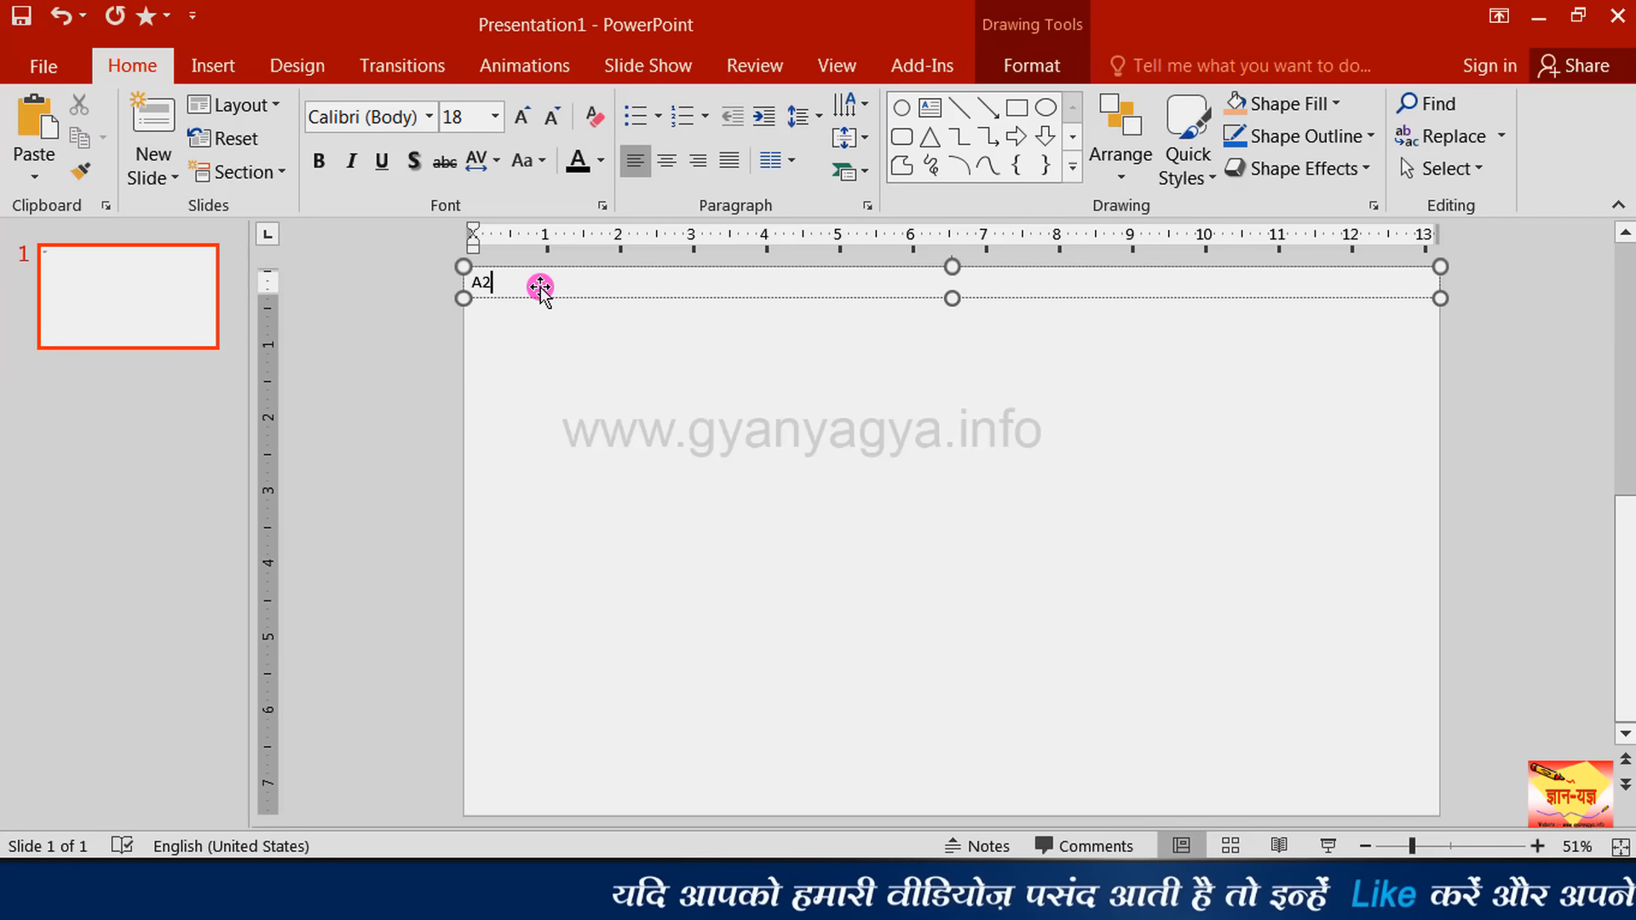
type("+")
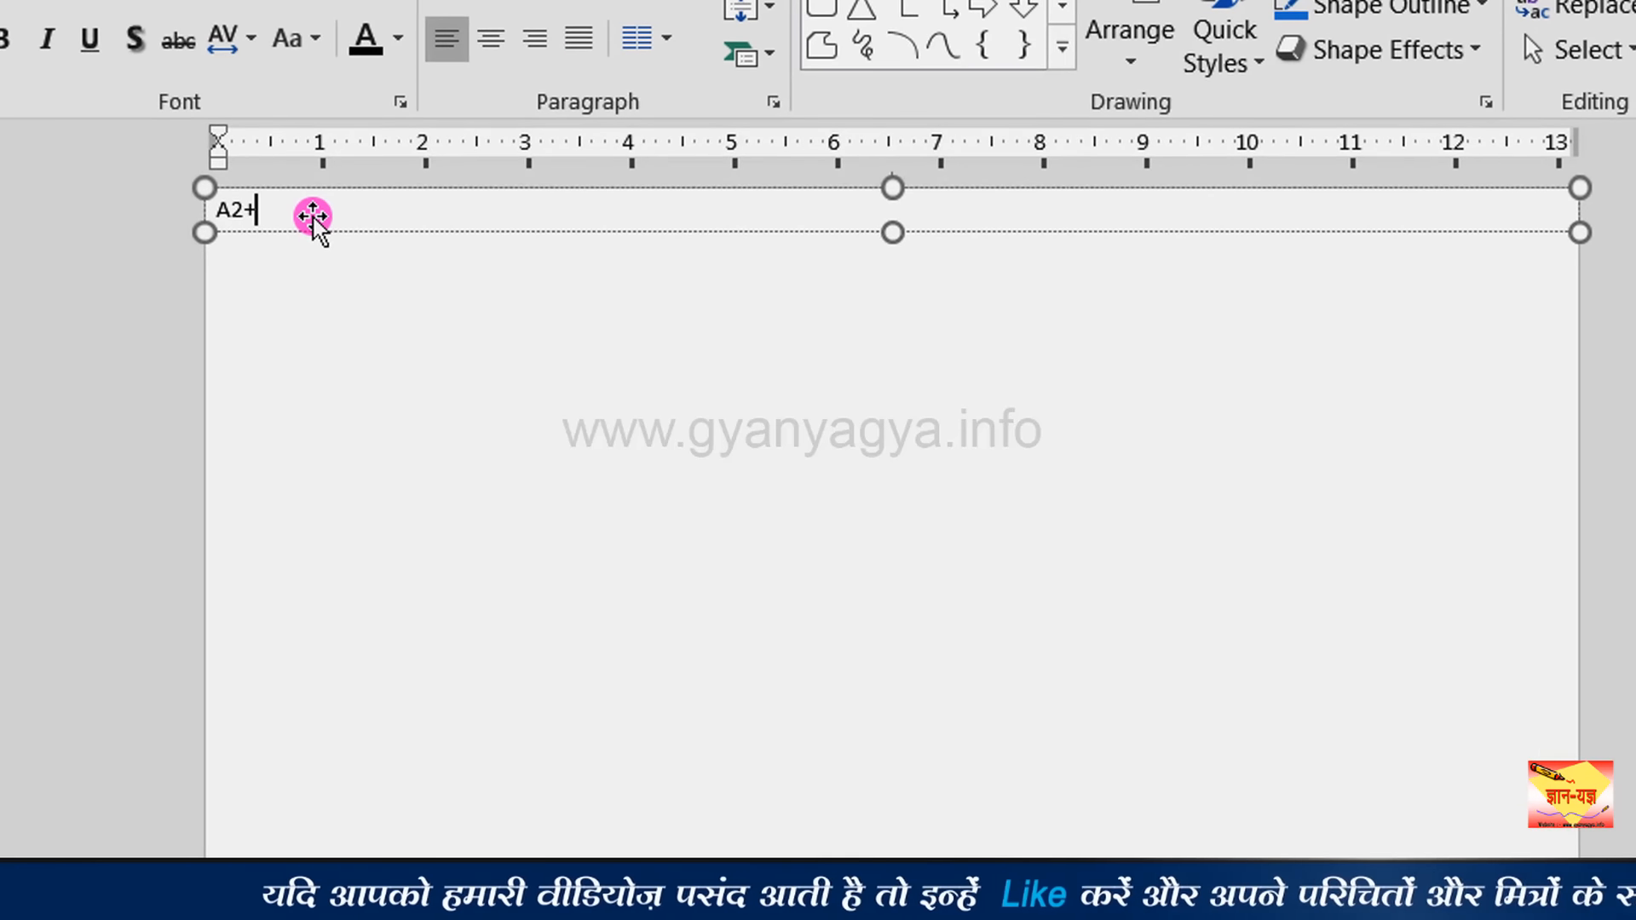
type("B2=C2")
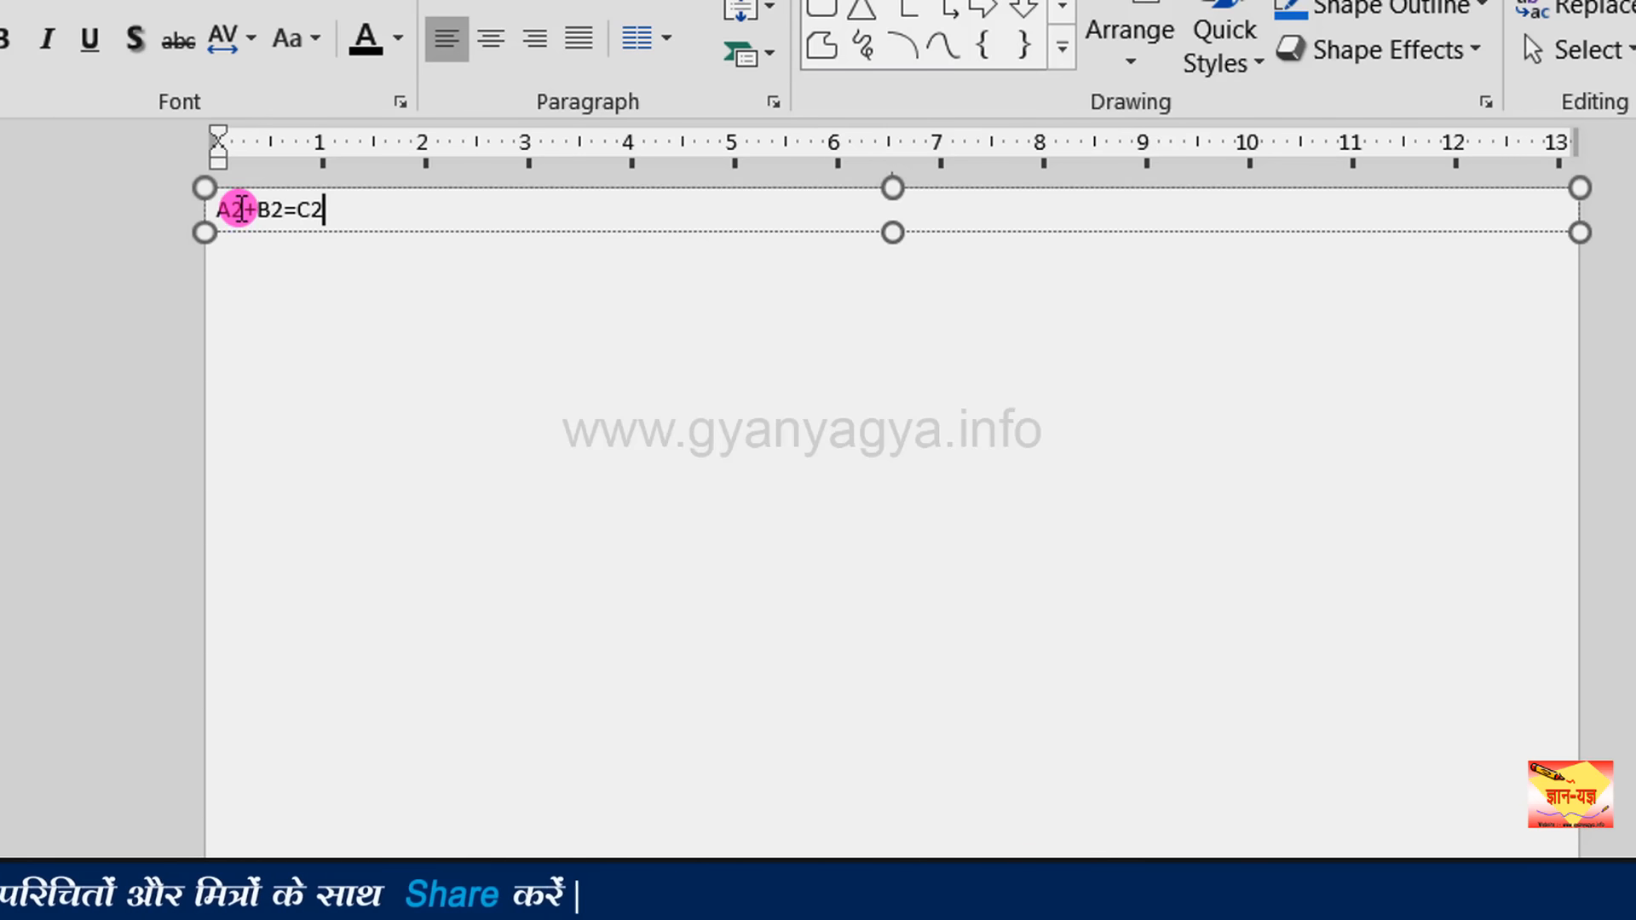
Set the font size of the "A2+B2=C2" text to 32.
left_click_drag(218, 210, 323, 209)
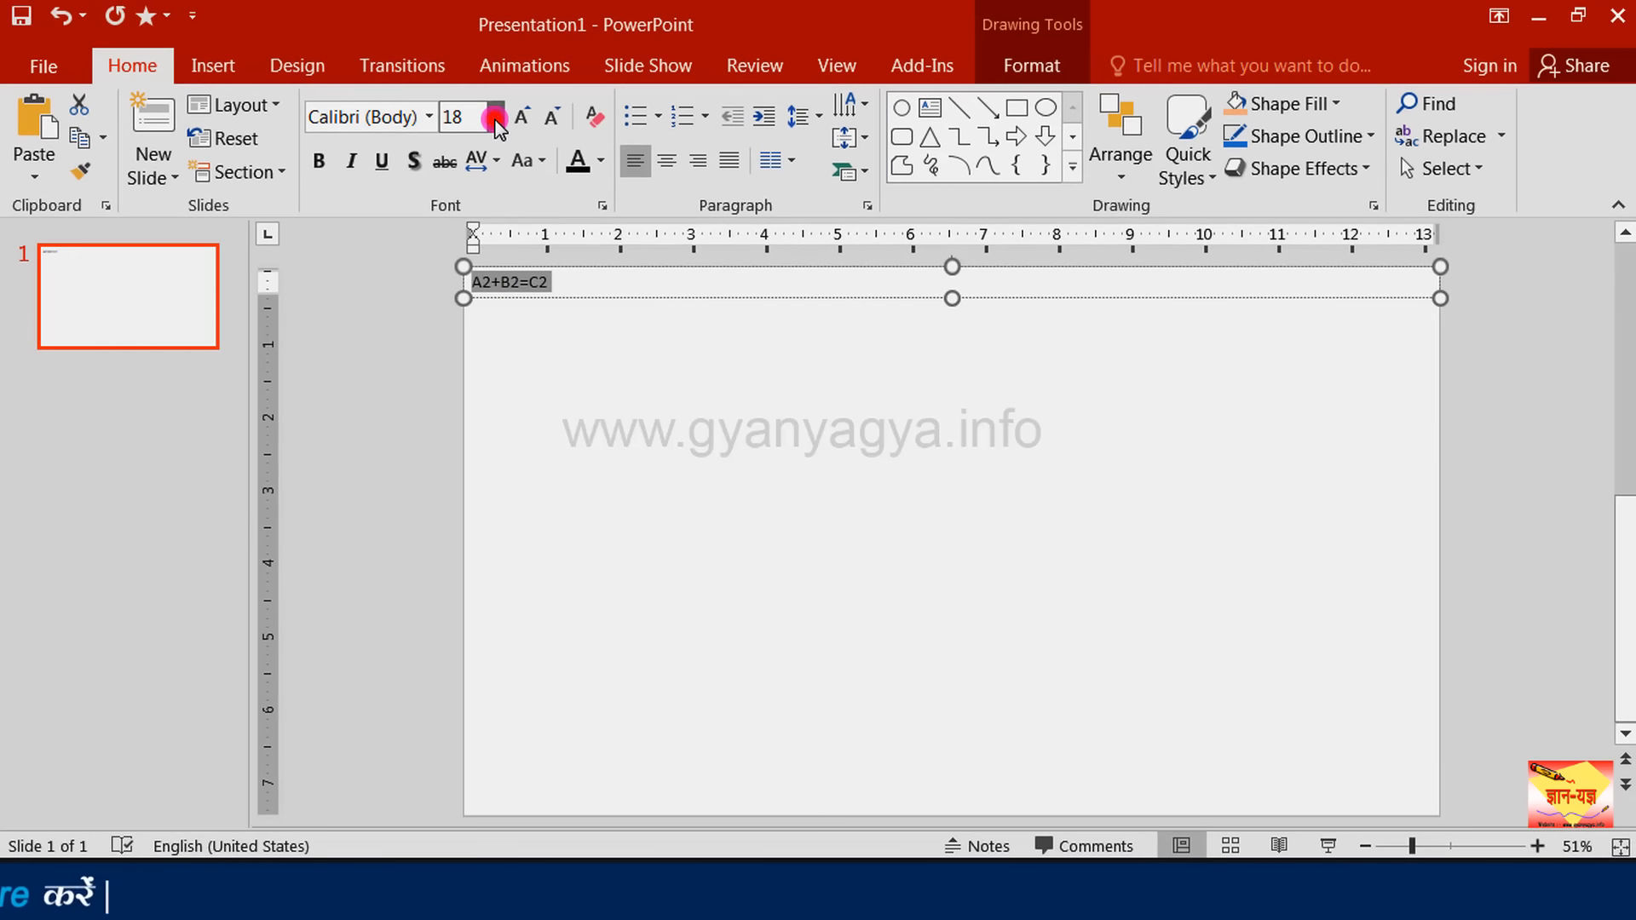
left_click(474, 108)
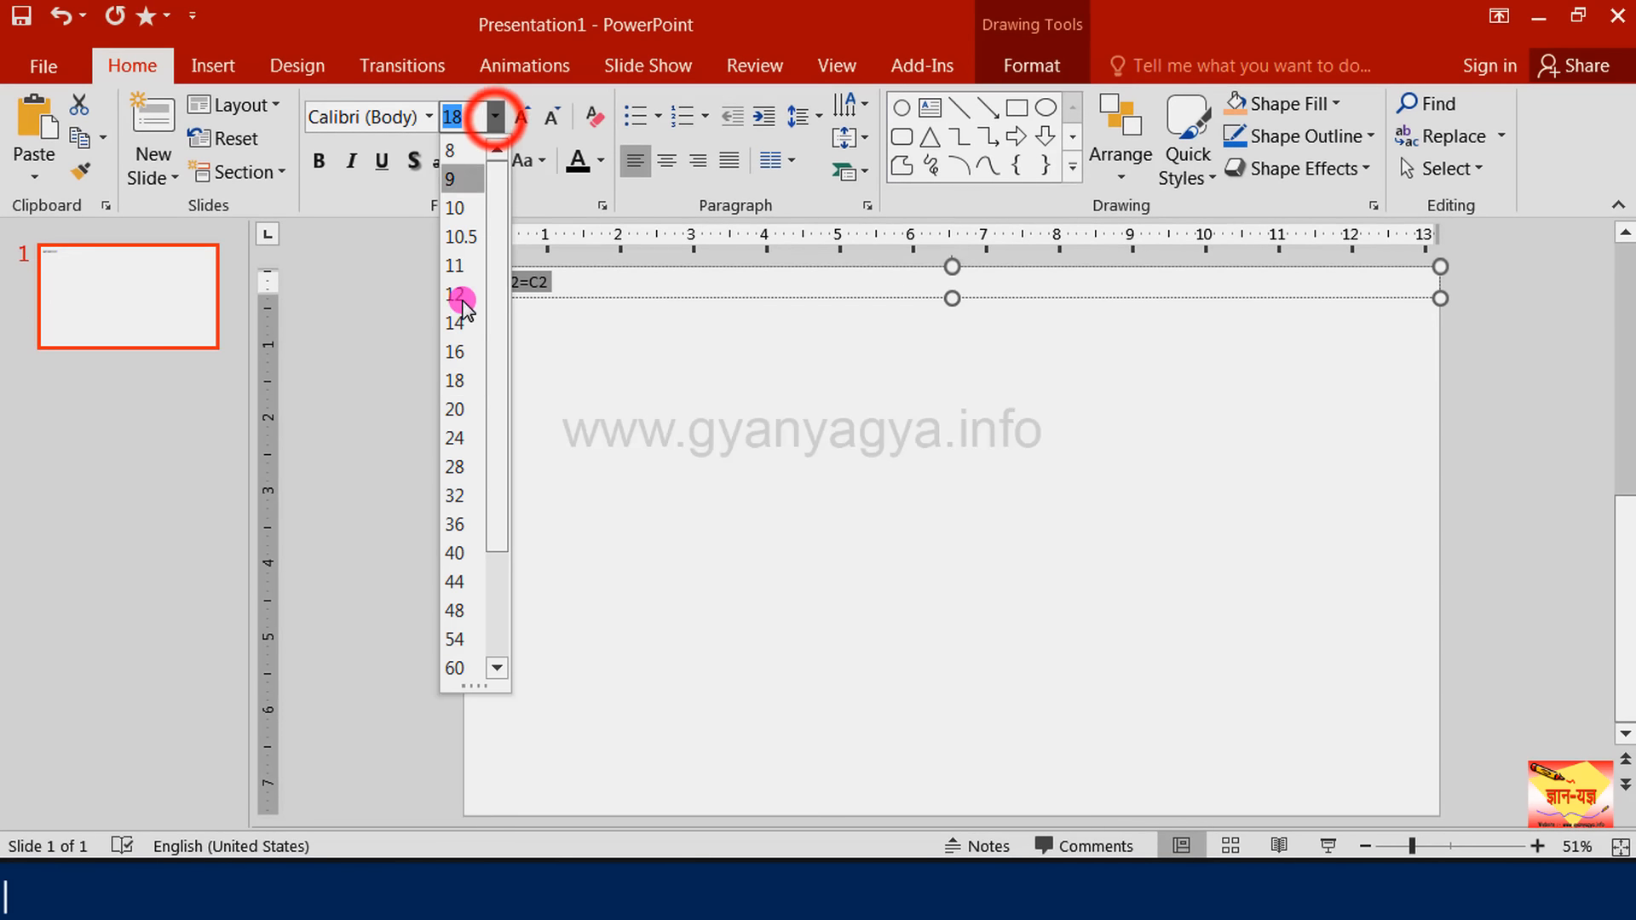
left_click(455, 495)
left_click(728, 363)
Format the three 2s in "A2+B2=C2" as superscripts.
left_click(504, 290)
left_click_drag(504, 290, 594, 290)
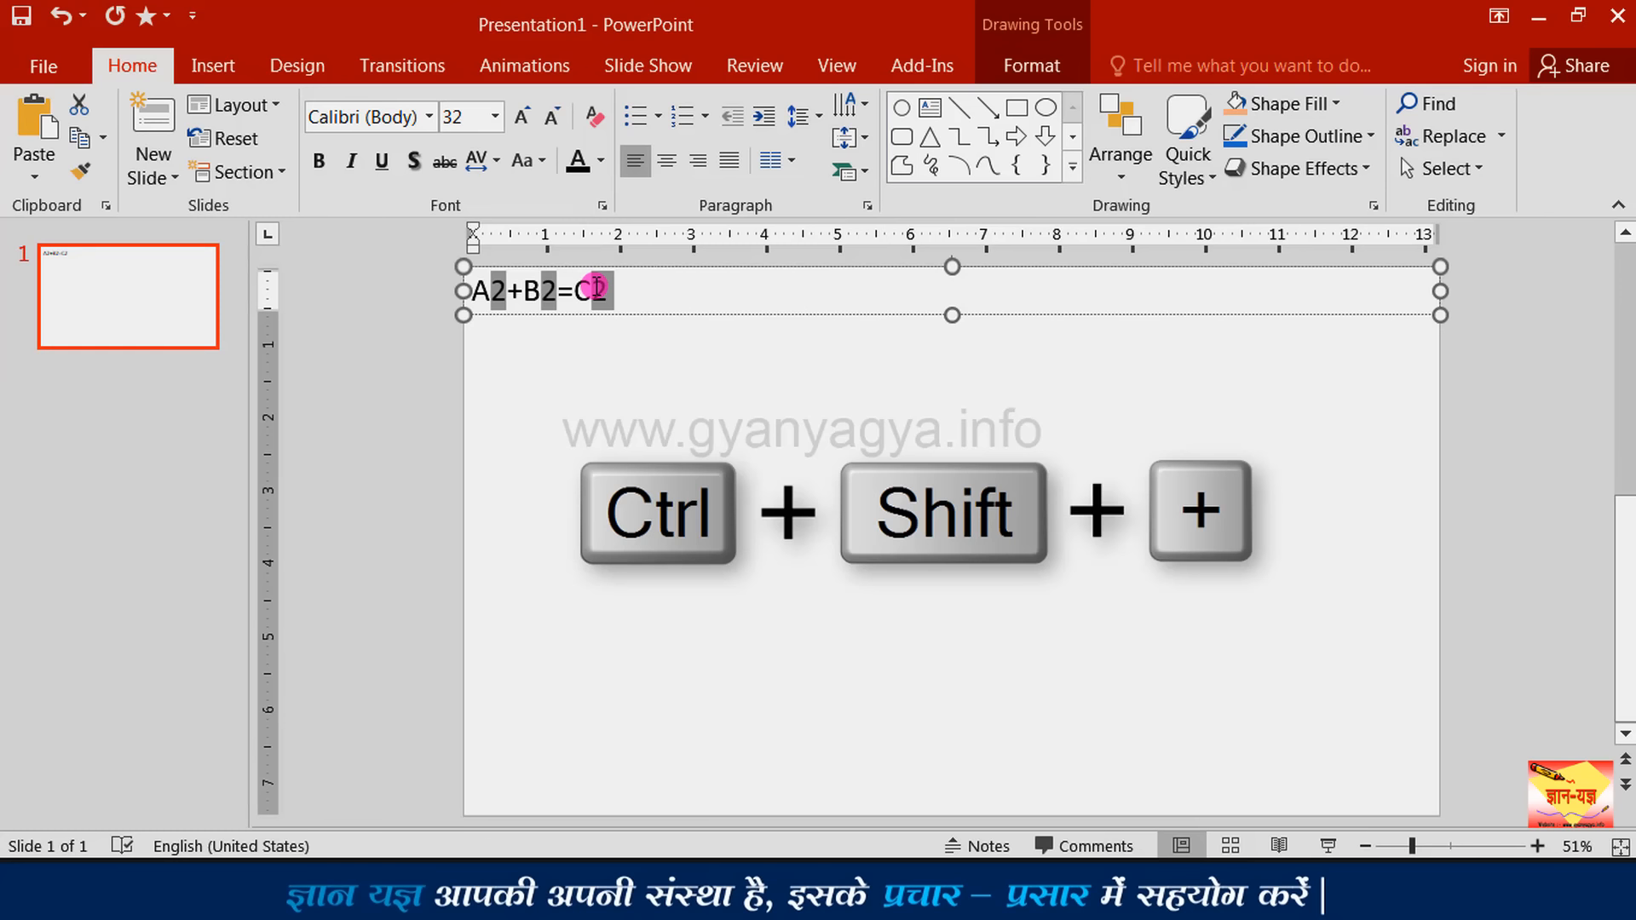
left_click(646, 347)
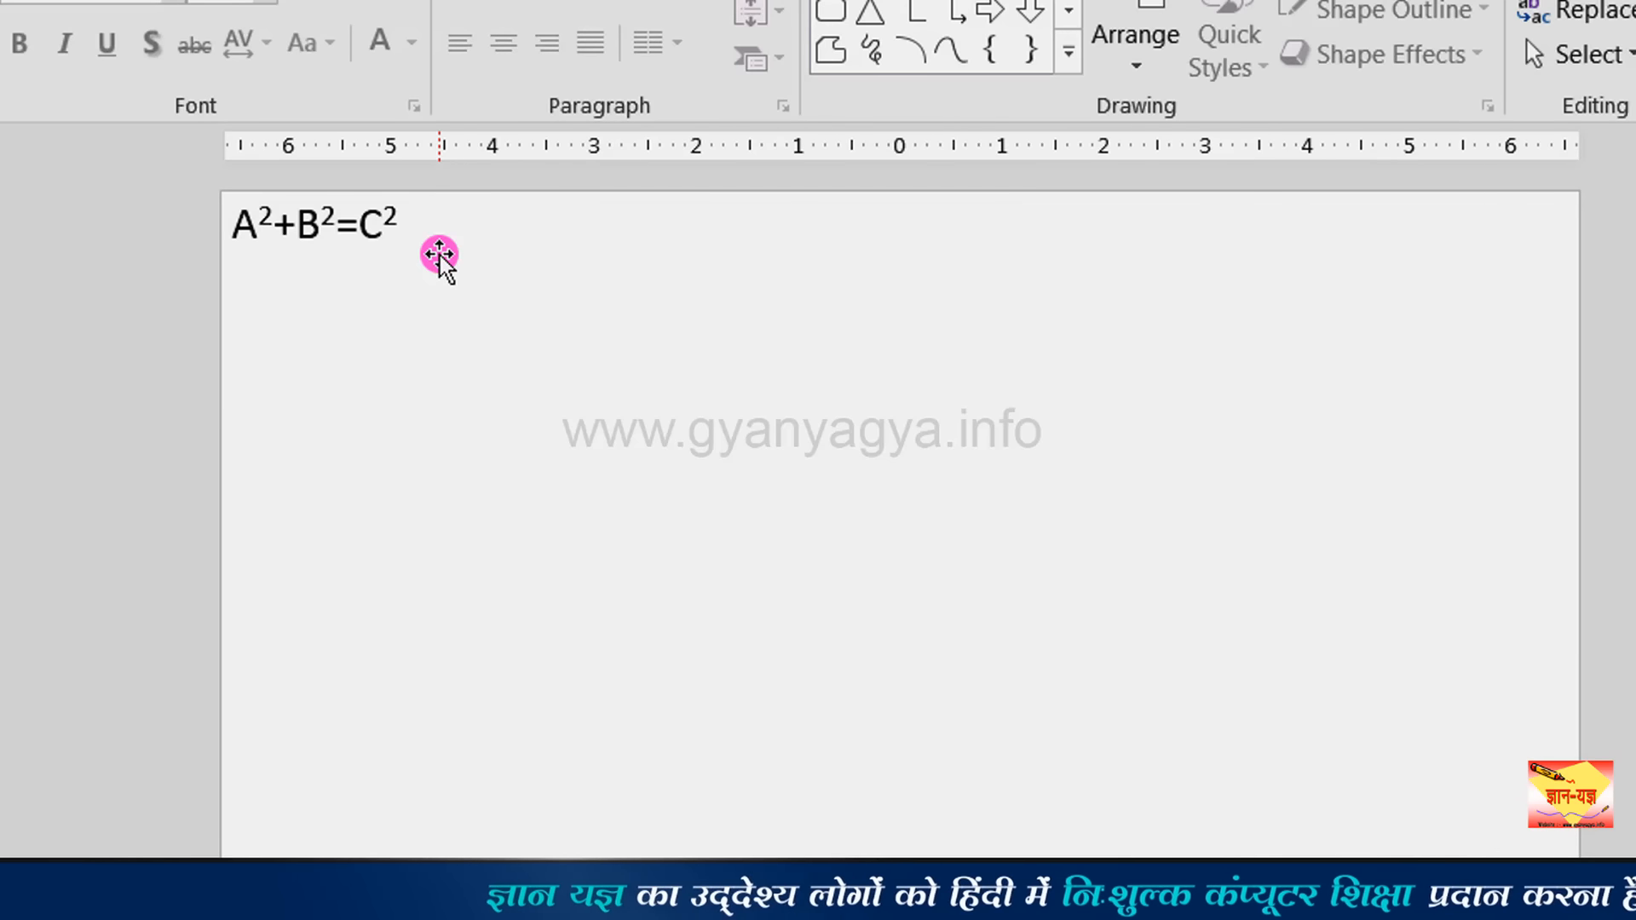
Replace the squared-letters formula with the plain text "2H2+O2=2H2O".
left_click(397, 211)
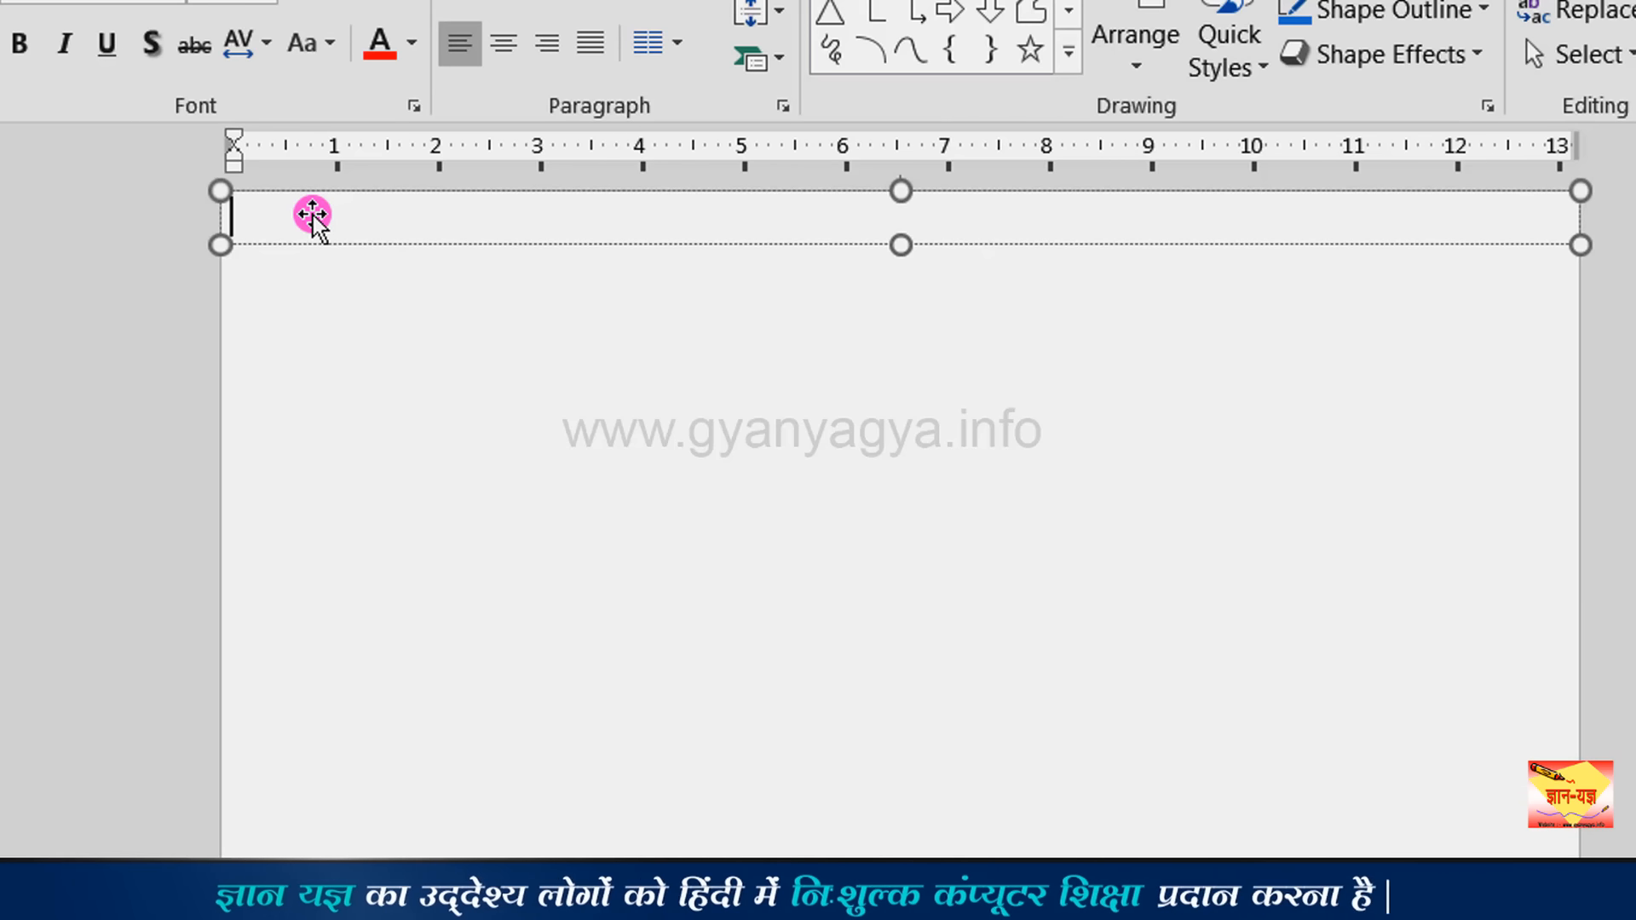
type("2H")
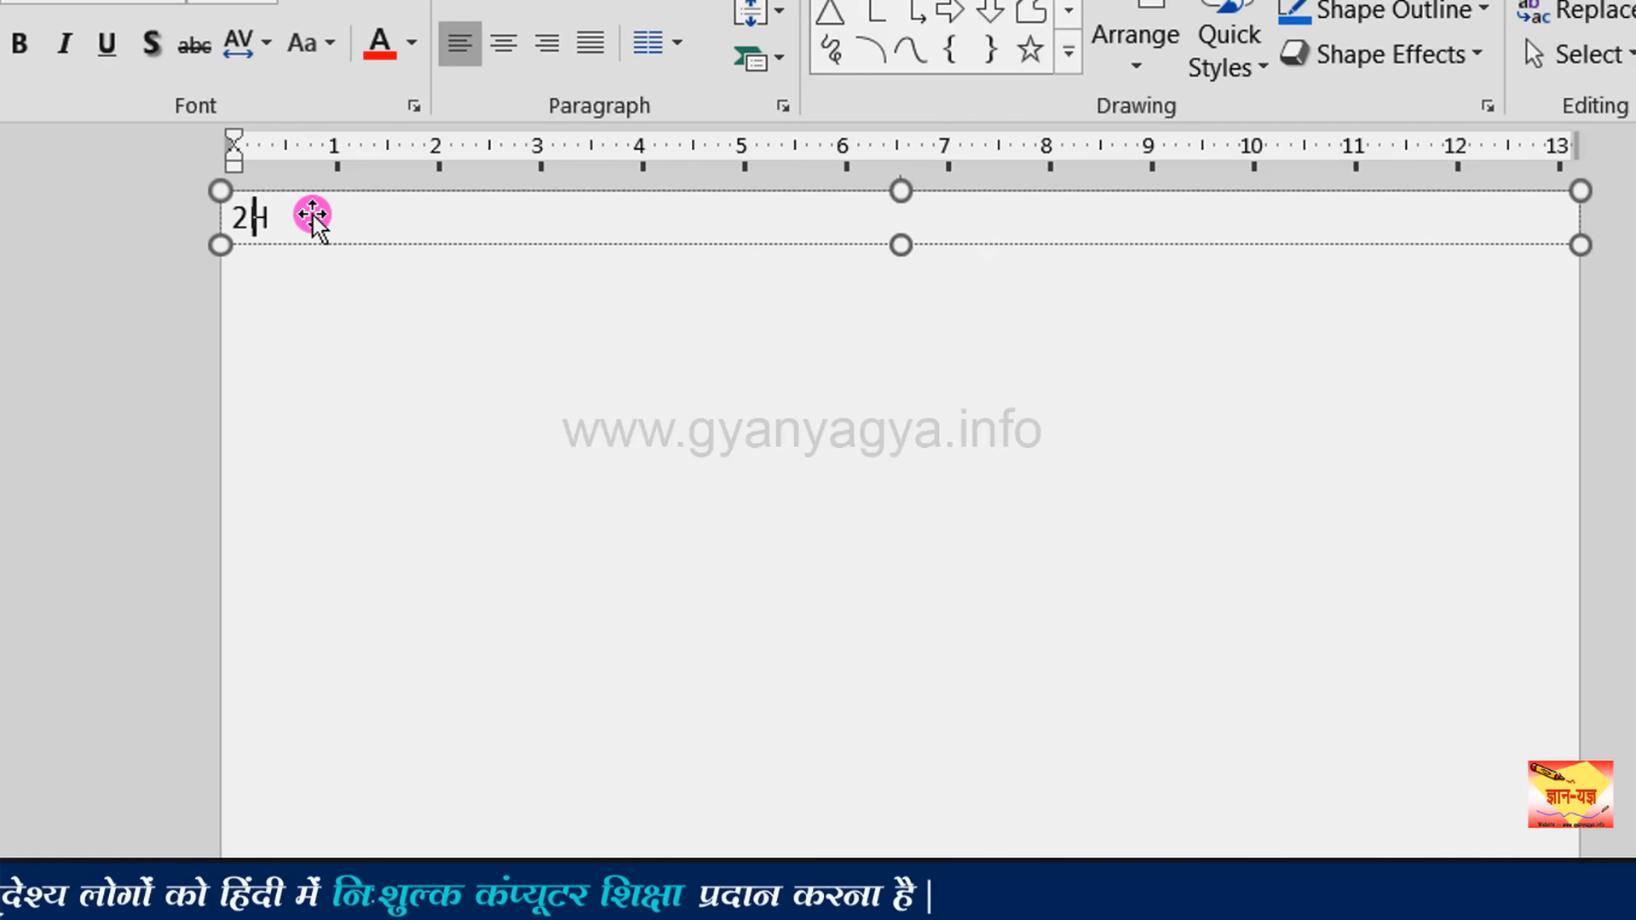
type("2+O2=2H2O")
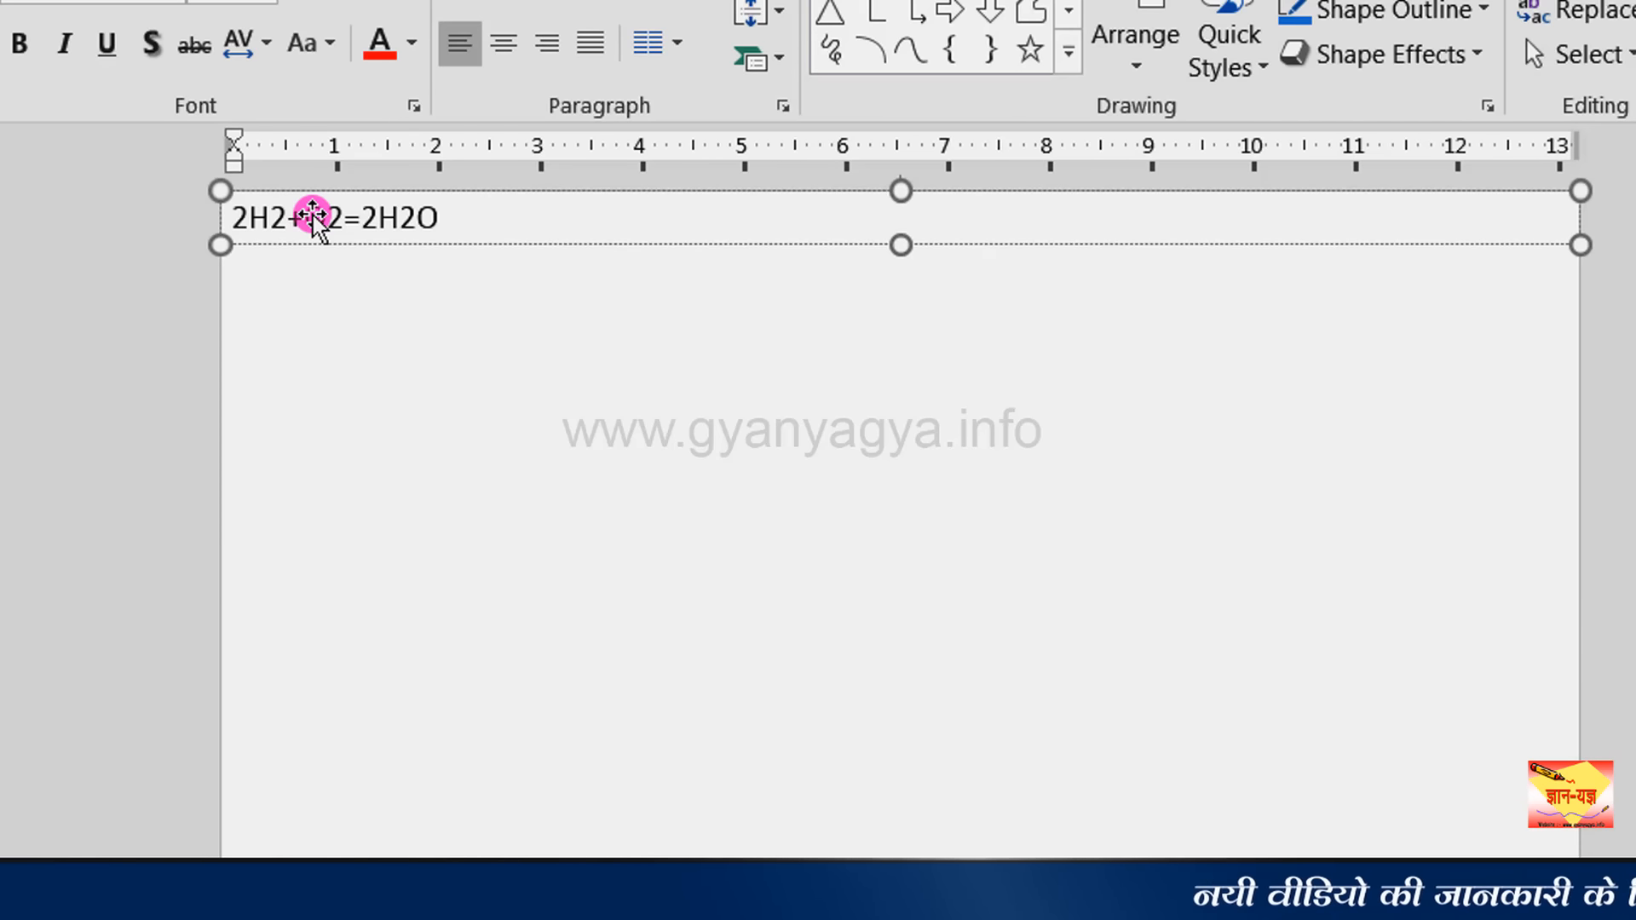
Select the text box with the chemical equation and increase its font size to 36.
left_click(461, 244)
left_click(460, 242)
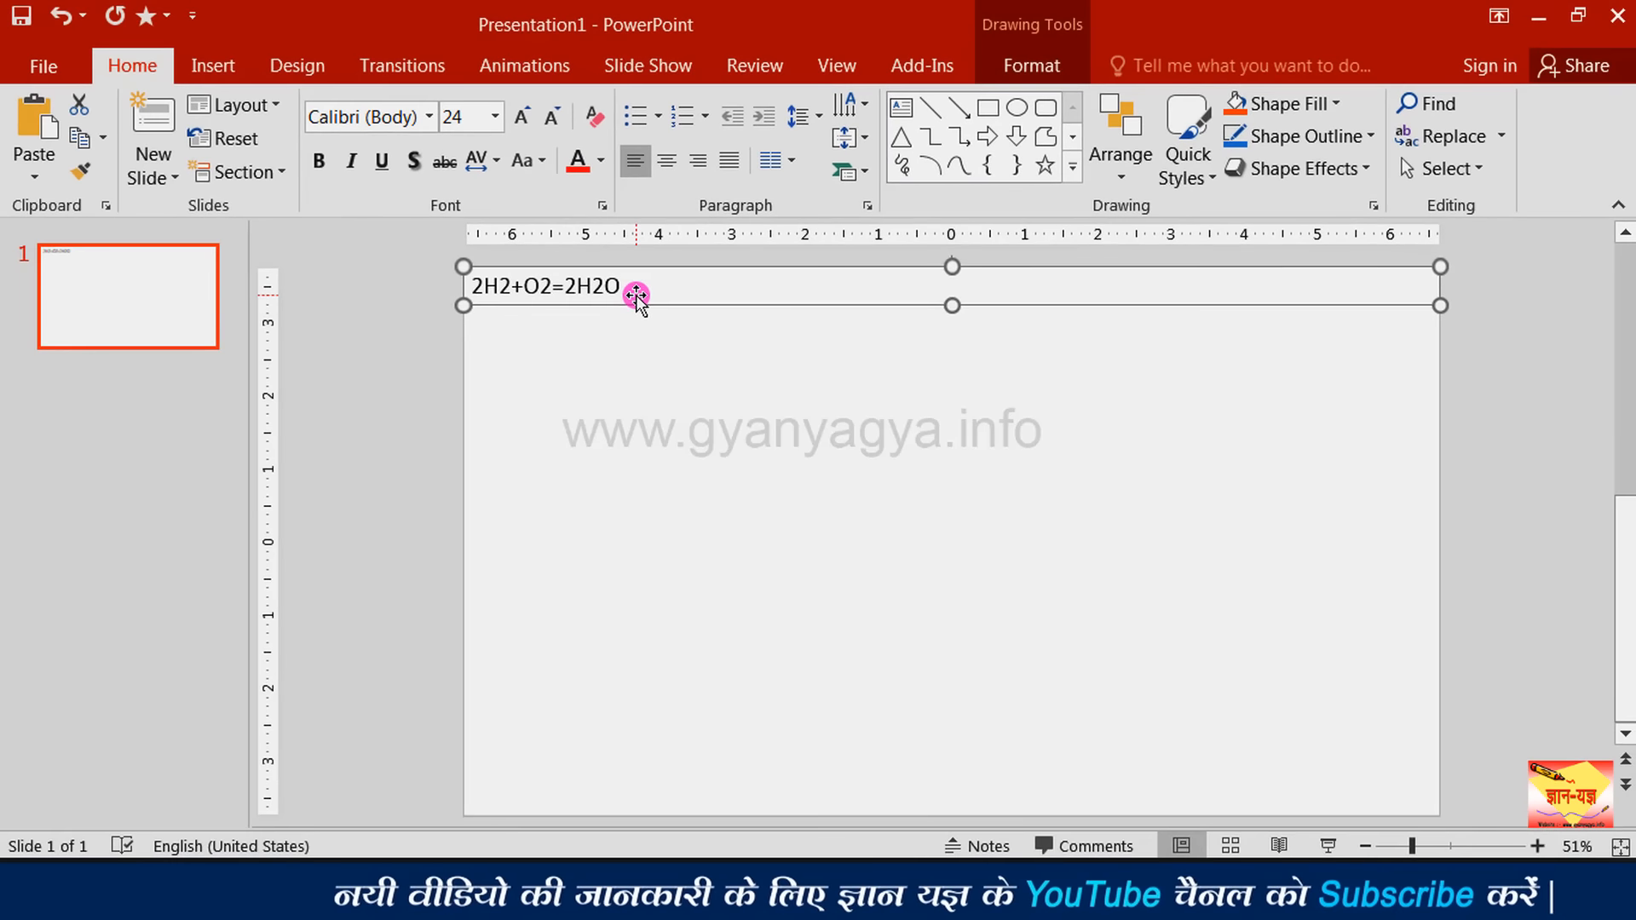
left_click(521, 120)
left_click(521, 119)
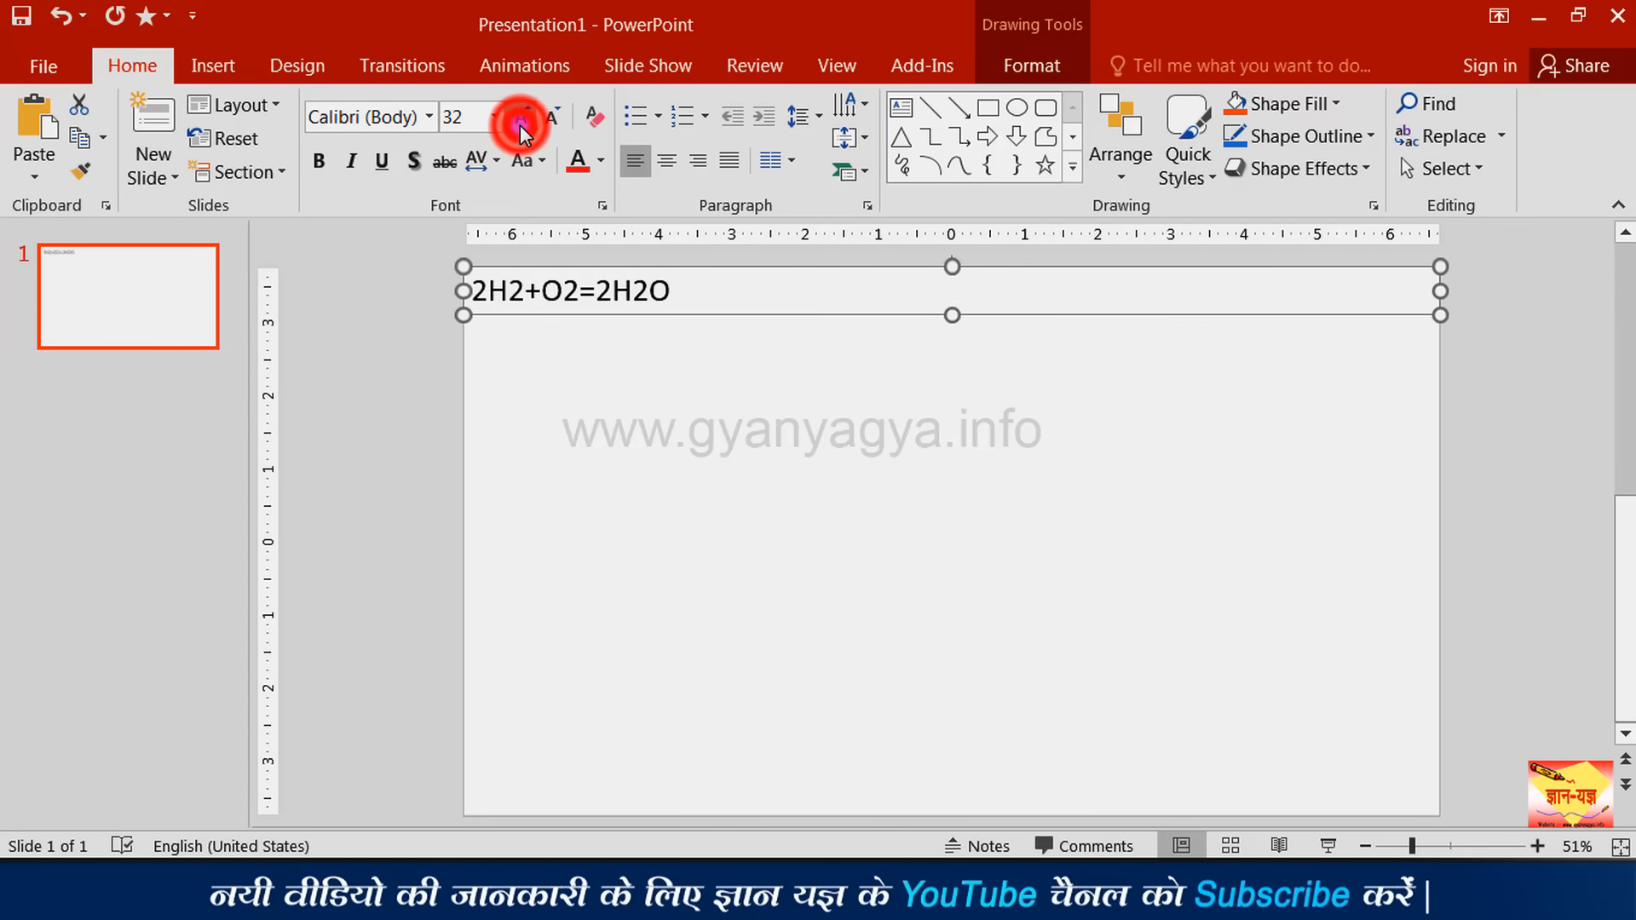
left_click(521, 119)
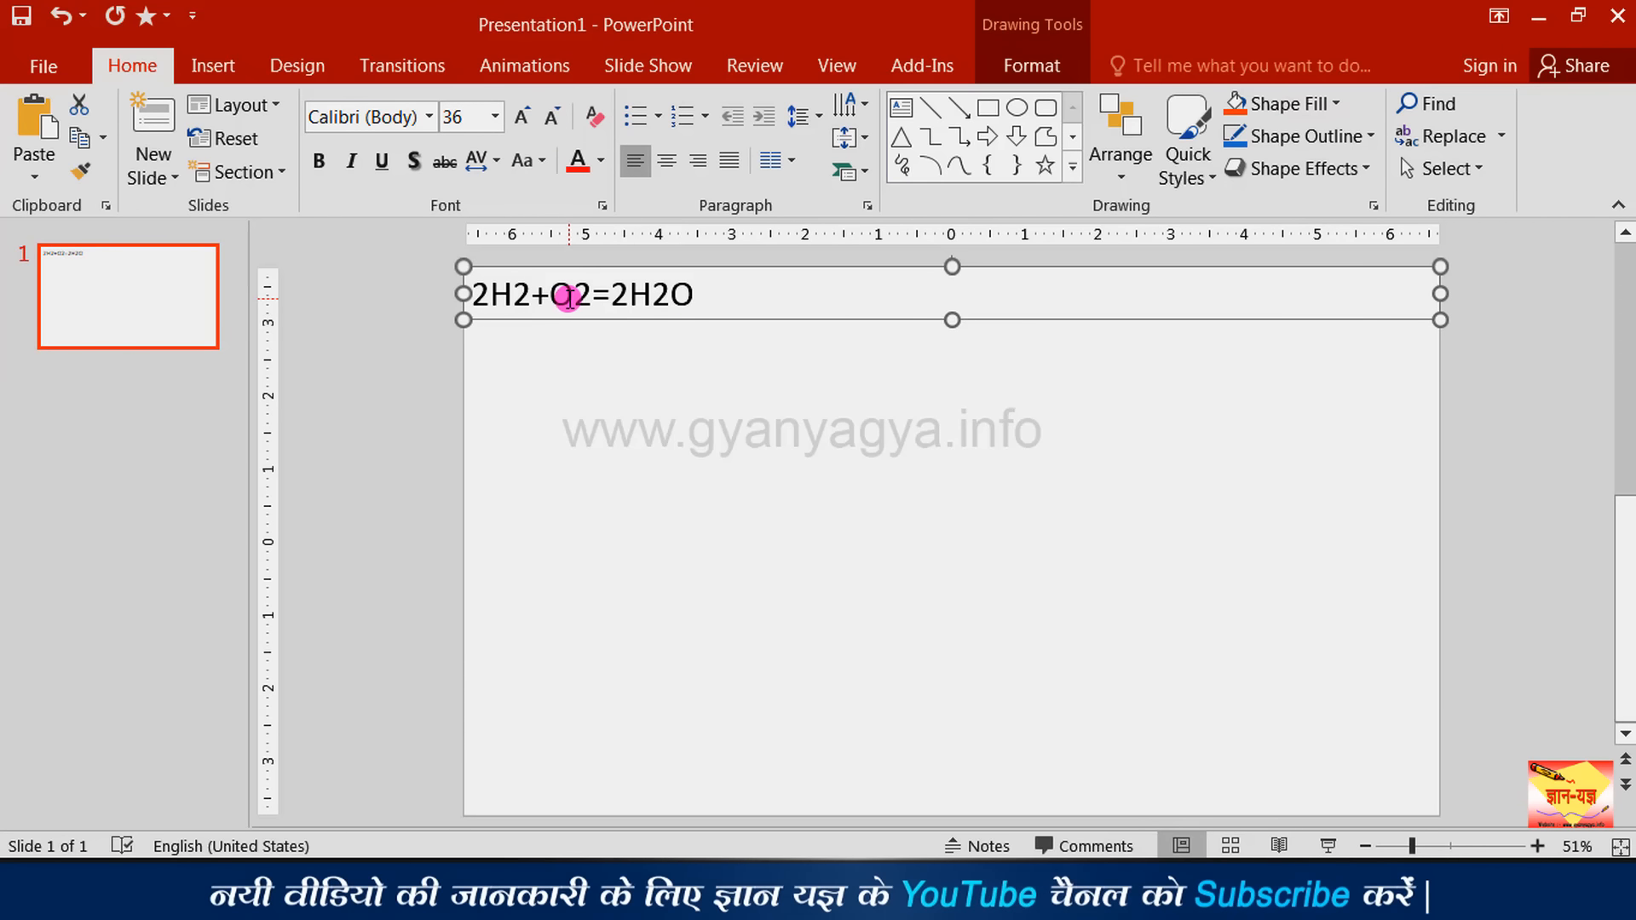
Format the 2 after each H and after the first O in "2H2+O2=2H2O" as subscripts.
left_click(511, 297)
left_click_drag(512, 296, 531, 295)
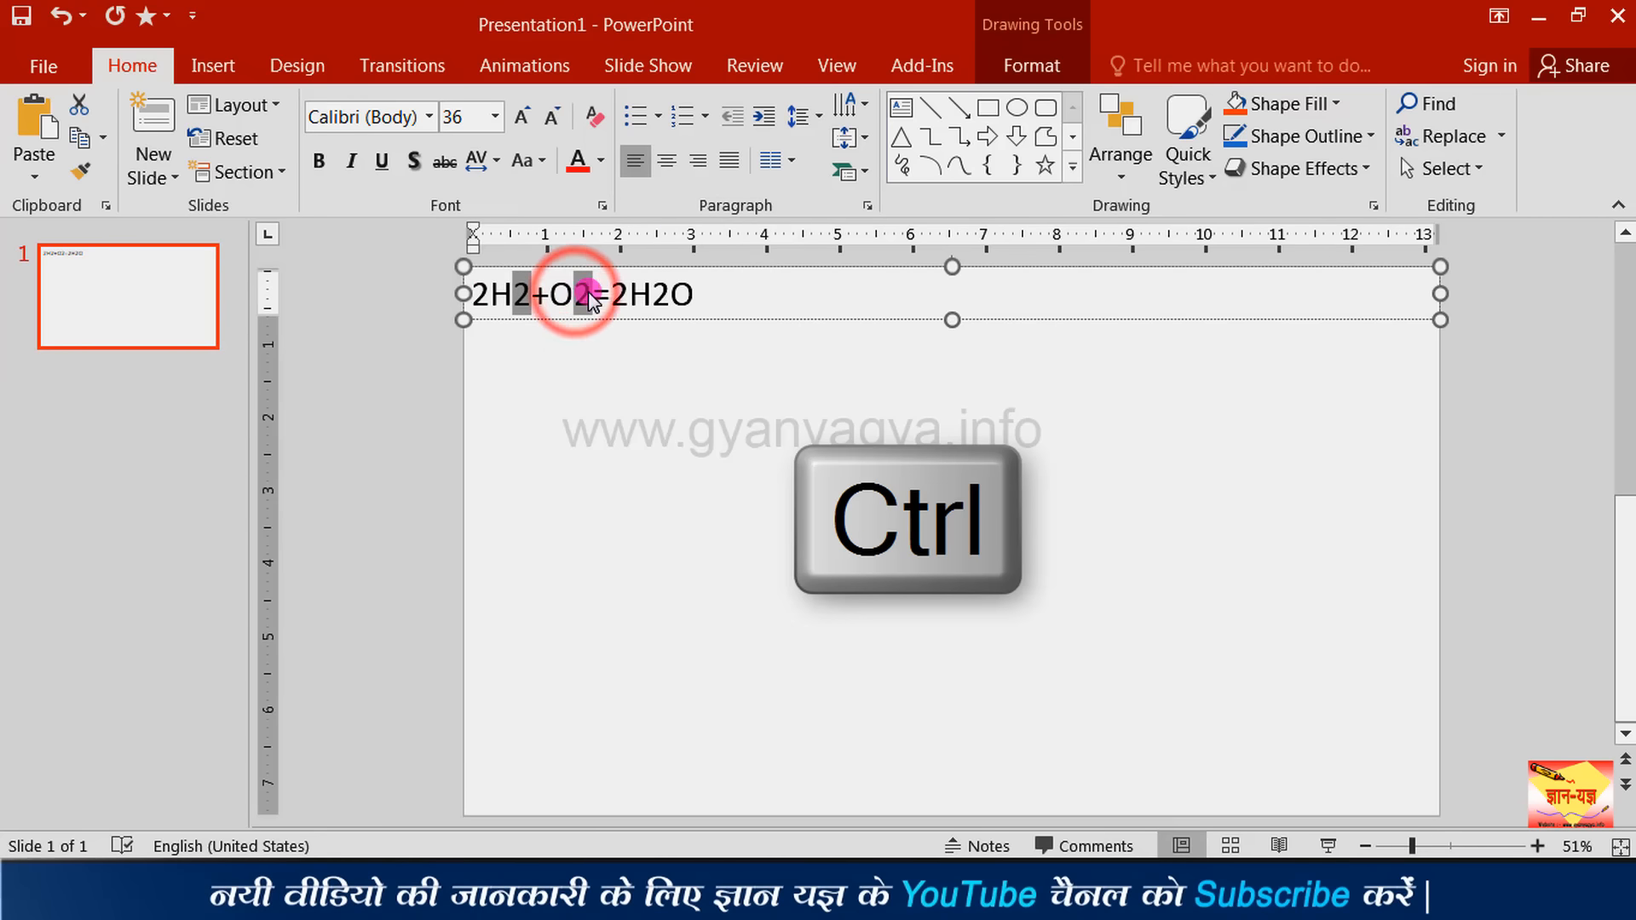
left_click_drag(651, 294, 669, 294)
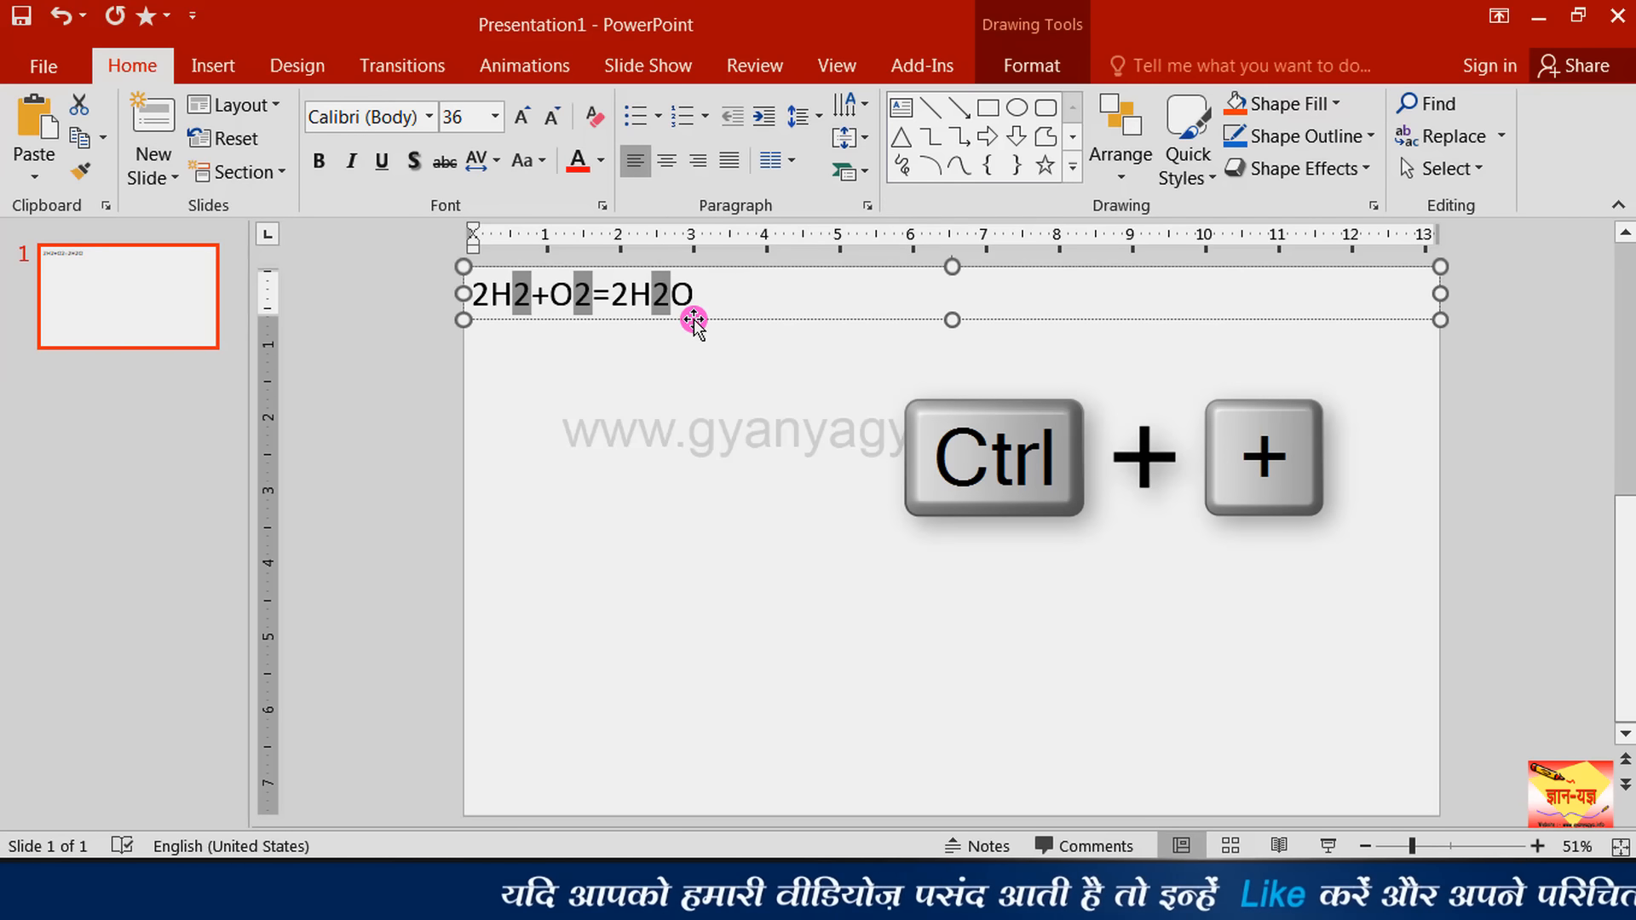
key("ctrl+equal")
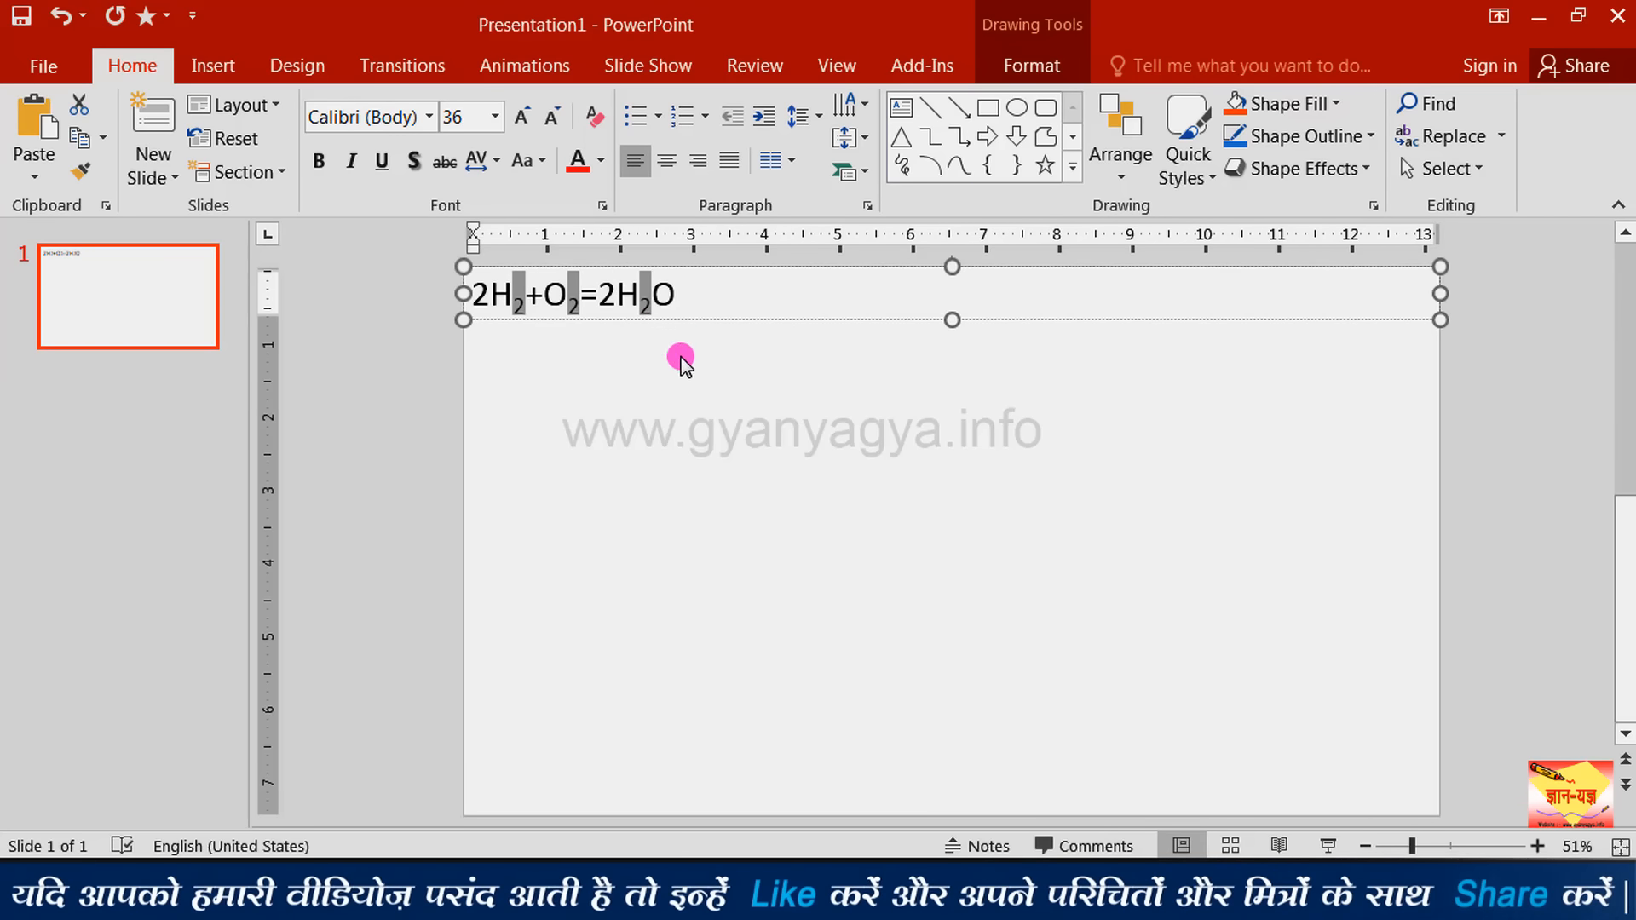
left_click(681, 358)
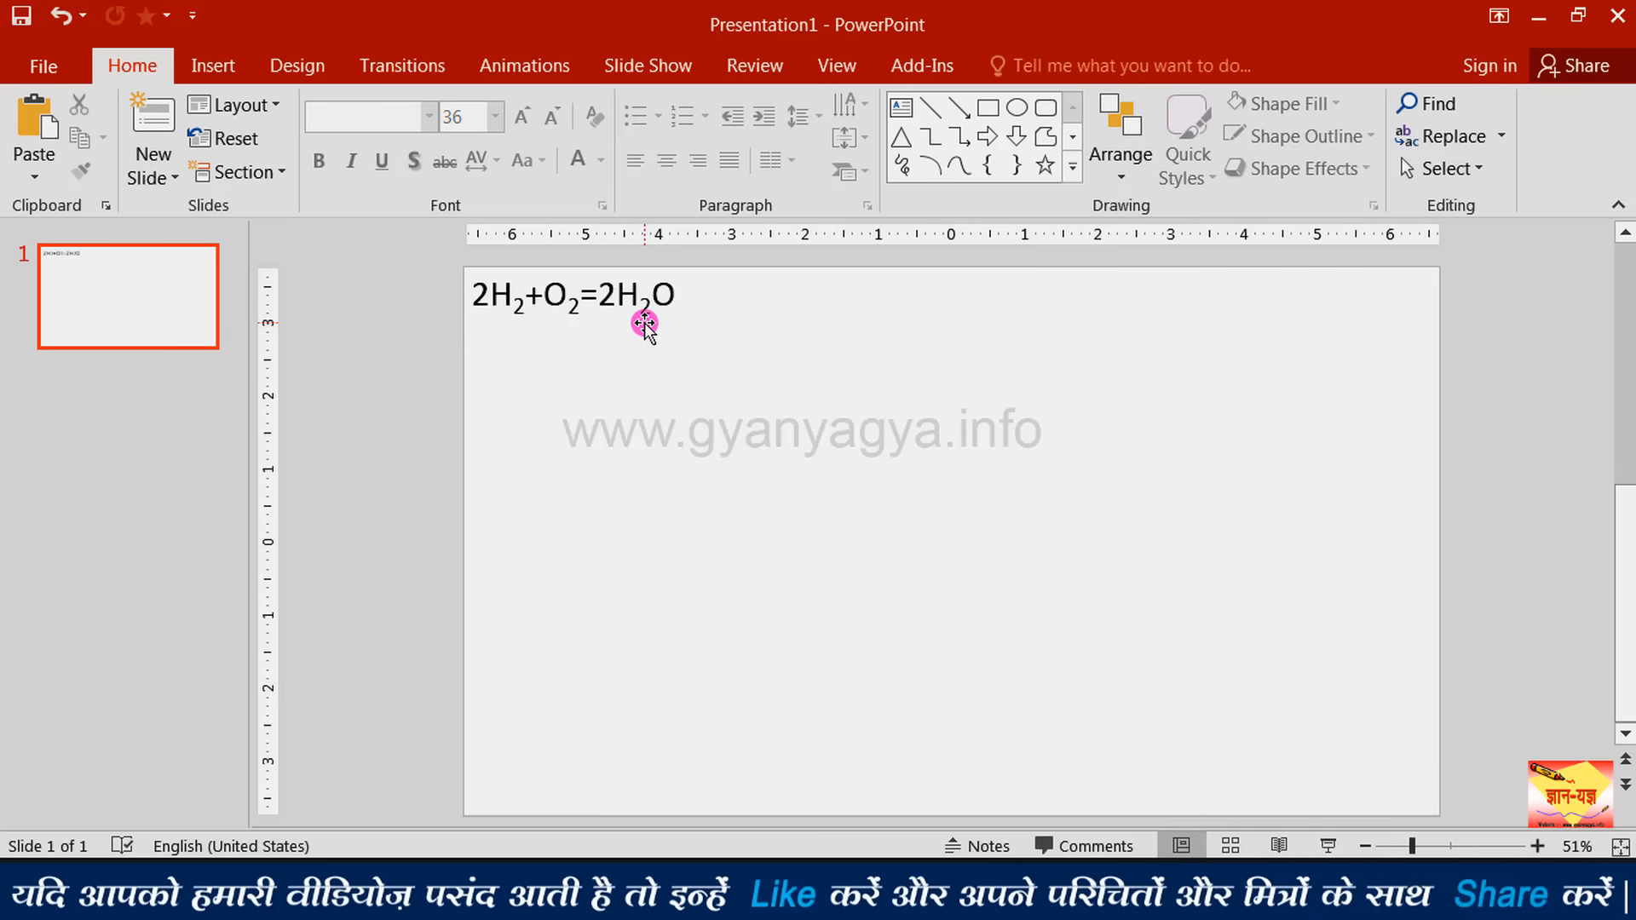